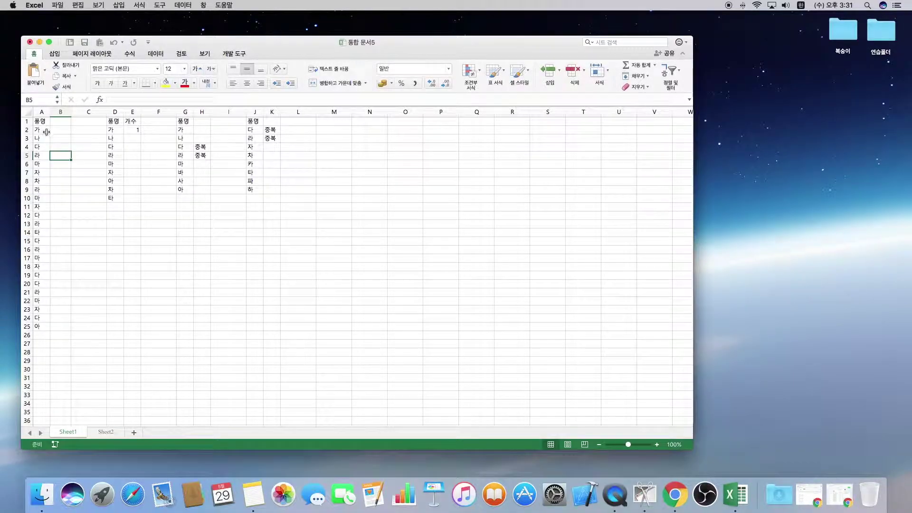
- Examine the product names in column A from A2 to A25 for repeated entries
left_click(45, 131)
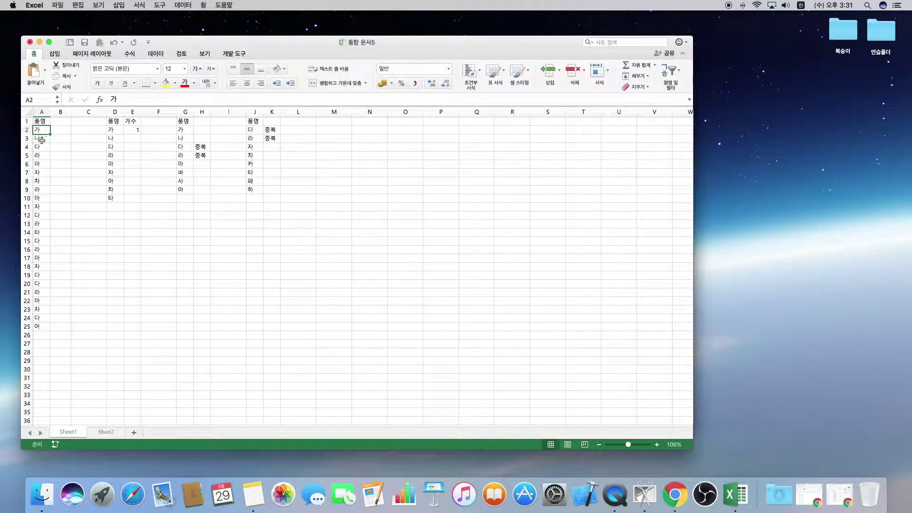
left_click(45, 155)
left_click(45, 173)
left_click(45, 198)
left_click(44, 215)
left_click(44, 242)
left_click(44, 267)
left_click(42, 301)
left_click(37, 319)
left_click_drag(42, 131, 45, 332)
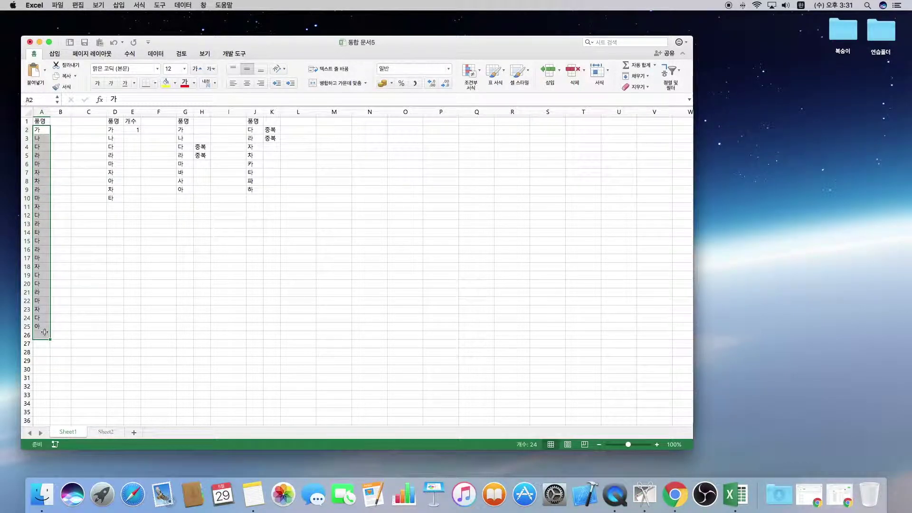
- Inspect the IF and COUNTIF duplicate-check formula in B2, including its condition, true value and false value
left_click(66, 133)
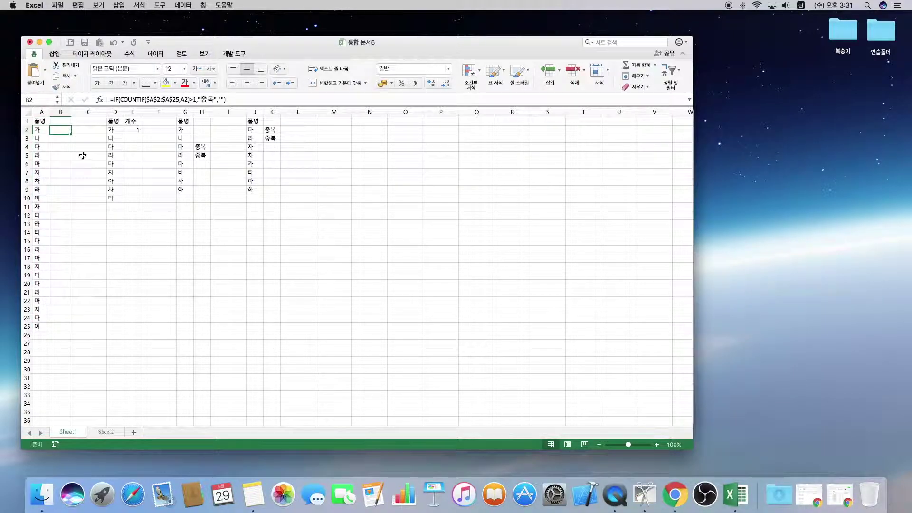
double_click(66, 130)
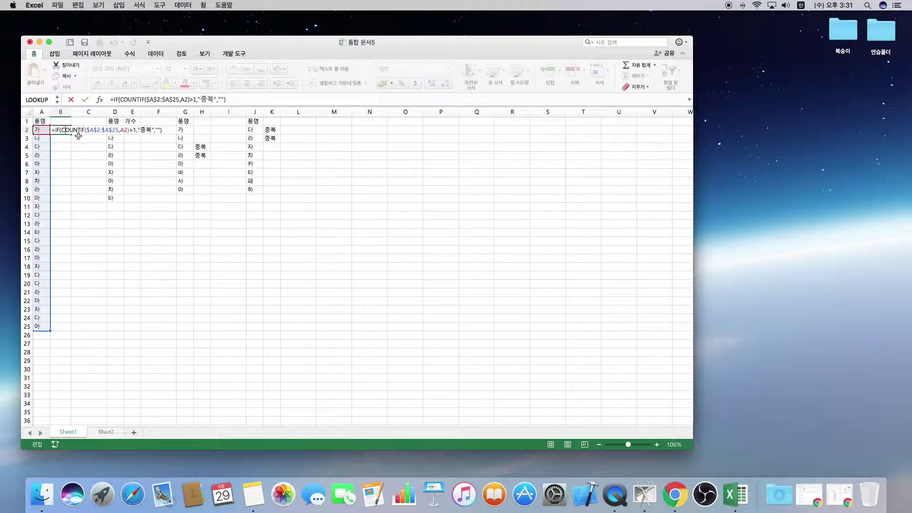
left_click_drag(63, 130, 137, 131)
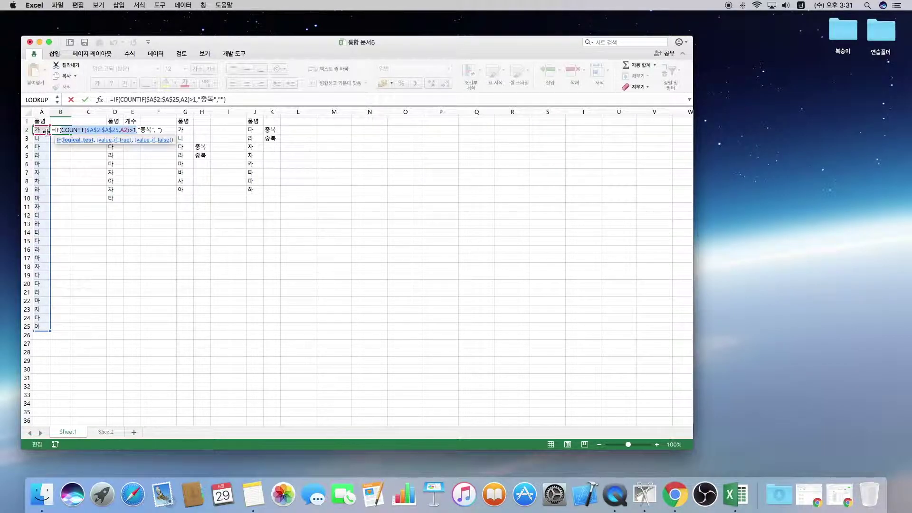
left_click_drag(126, 131, 66, 132)
left_click(135, 131)
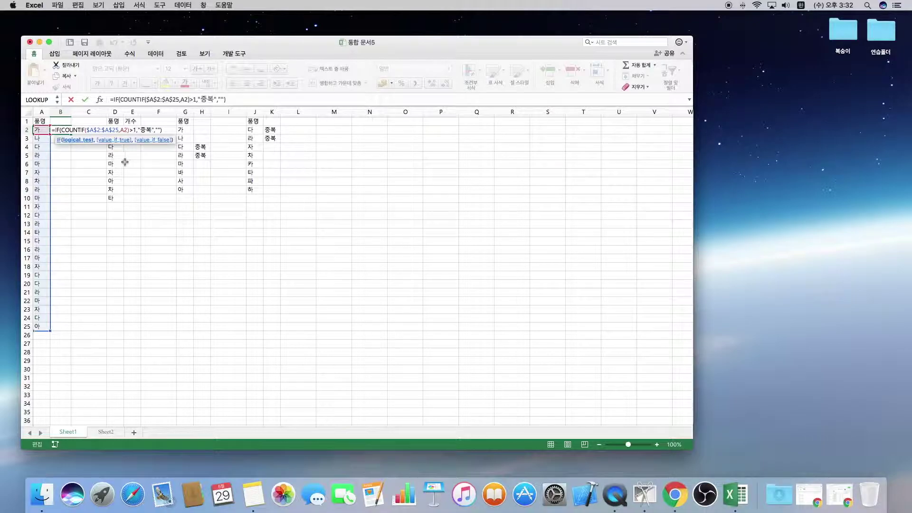
left_click(151, 129)
left_click(160, 131)
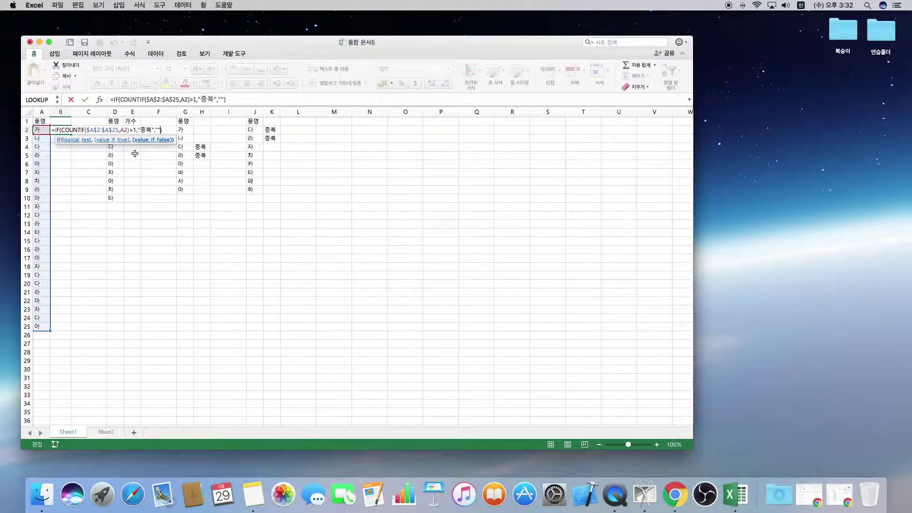
key("Return")
- Fill the duplicate-check formula from B2 down through B25
left_click(62, 123)
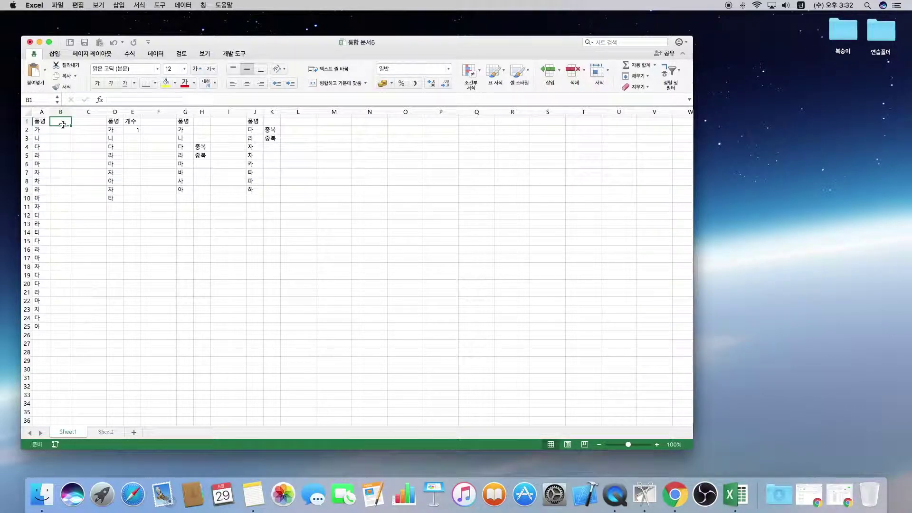
left_click(64, 132)
left_click_drag(71, 134, 67, 328)
- Compare the duplicate flags in column B with the repeated product names in column A
left_click(66, 138)
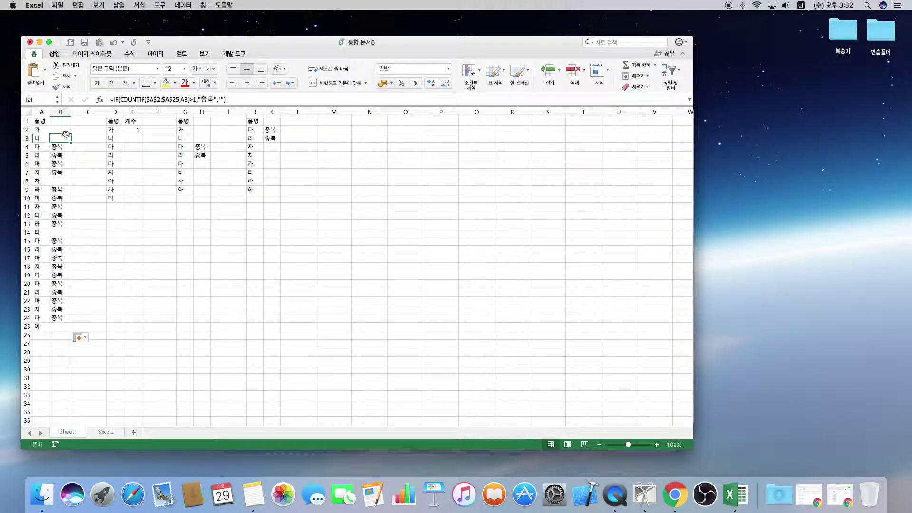
left_click_drag(63, 148, 41, 147)
left_click(41, 215)
left_click_drag(41, 215, 57, 241)
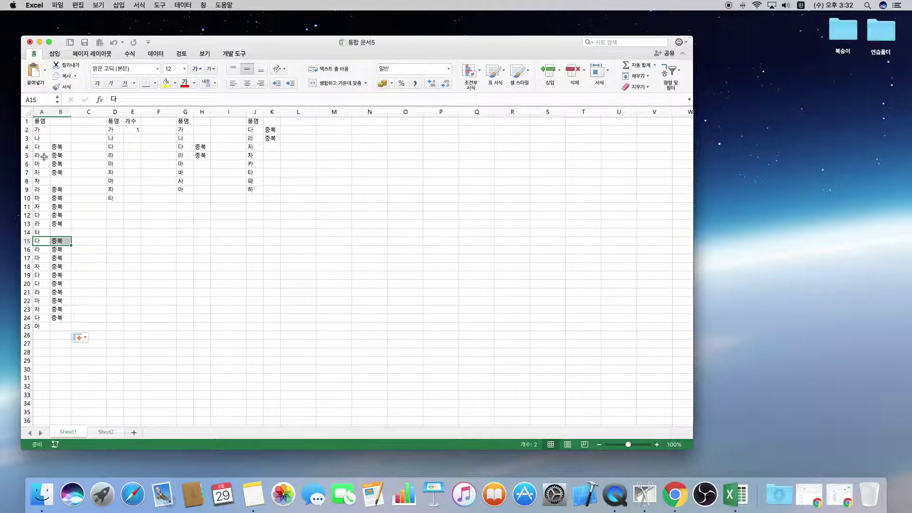
left_click_drag(44, 156, 58, 155)
left_click_drag(46, 225, 61, 223)
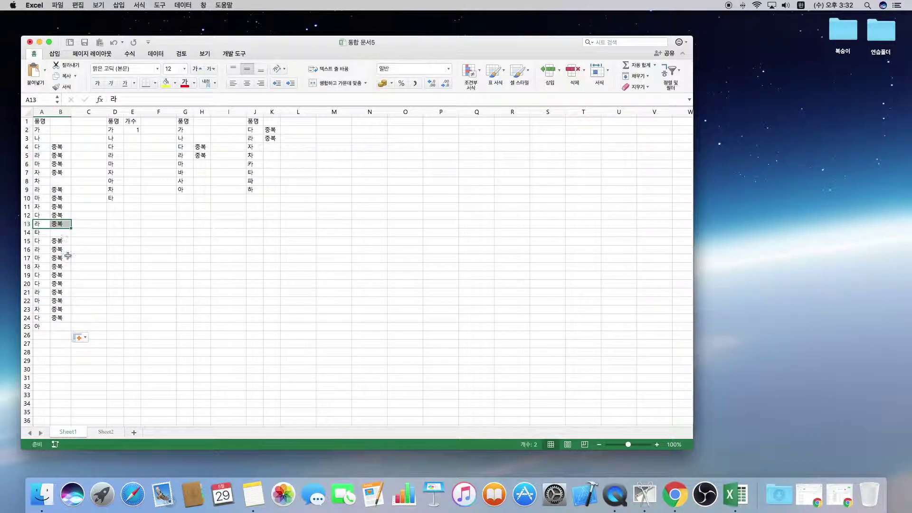
left_click_drag(61, 147, 61, 319)
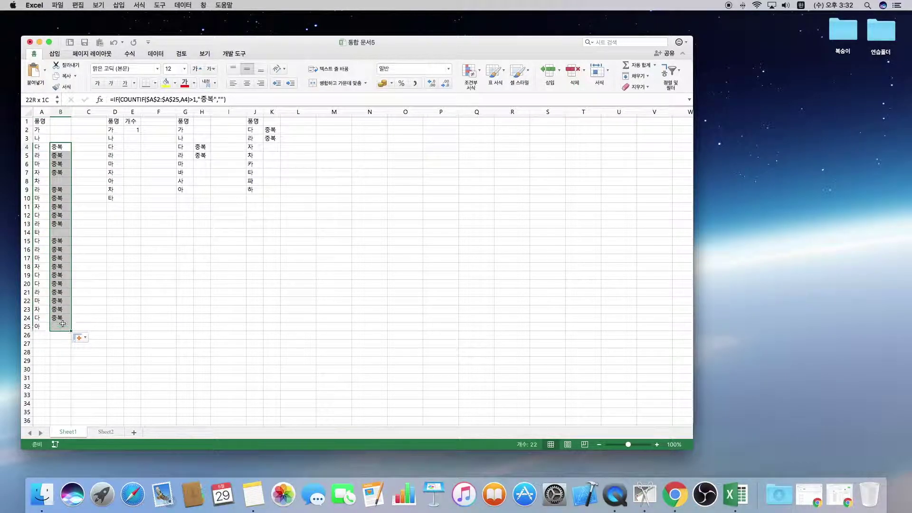
left_click(88, 267)
- Review the COUNTIF formula in E2 and fill it down through E10 for the product list in column D
left_click(132, 130)
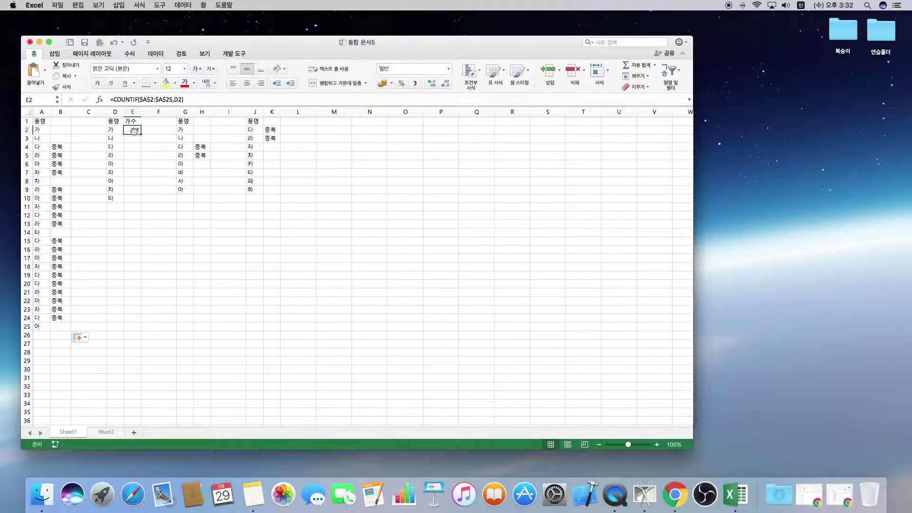
double_click(133, 130)
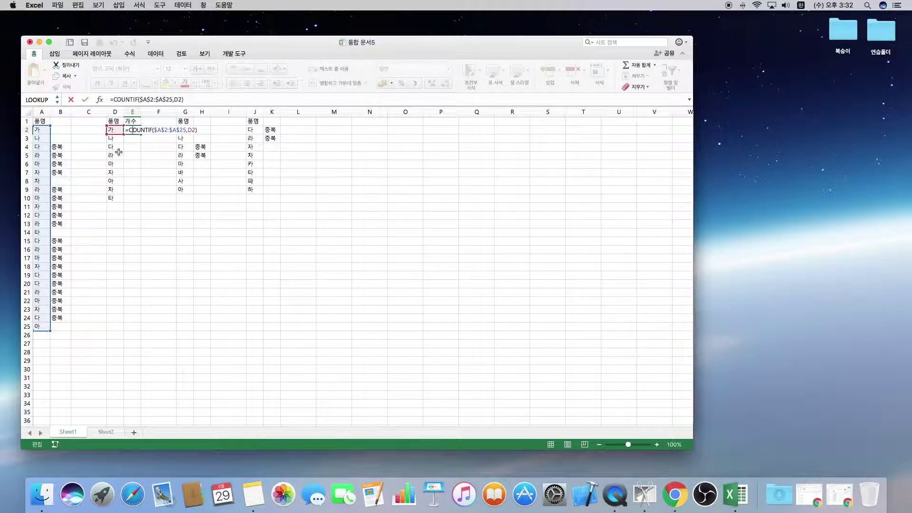
key("Return")
left_click(138, 131)
left_click_drag(140, 133, 141, 203)
- Examine the per-product counts in column E and compare them with the duplicate formulas in B2 to B4
left_click(126, 147)
left_click(128, 157)
left_click(128, 165)
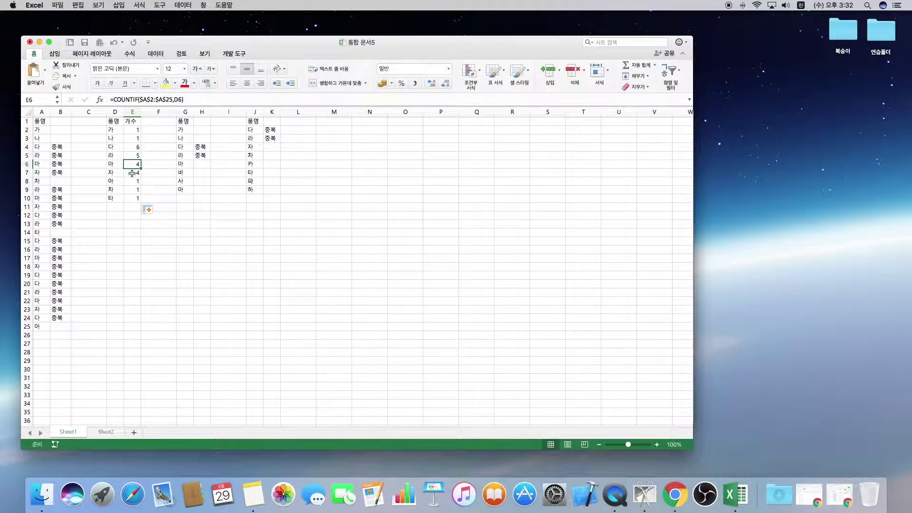
left_click_drag(135, 130, 136, 139)
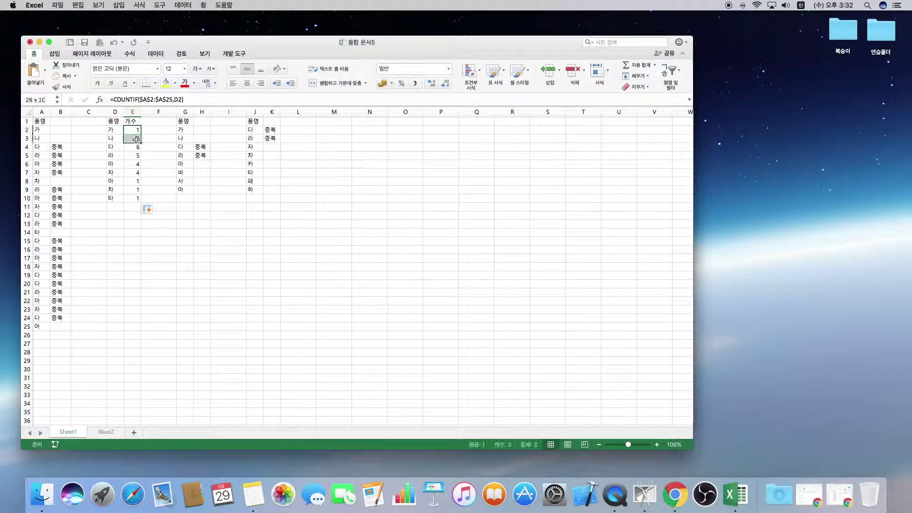
left_click_drag(134, 179, 132, 197)
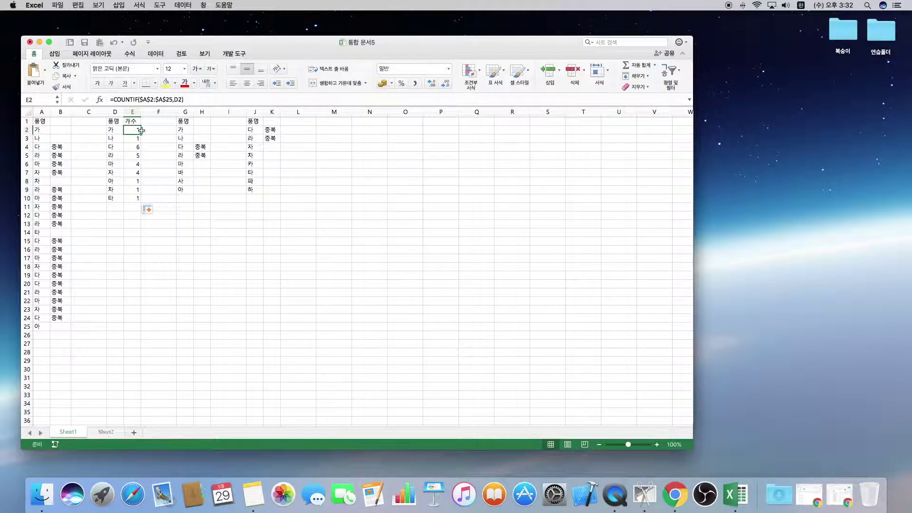
left_click(63, 131)
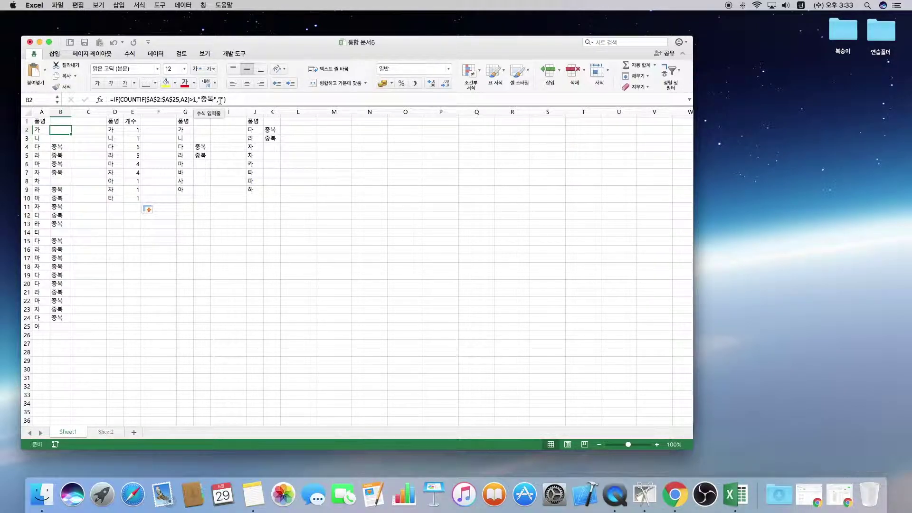
left_click(61, 138)
left_click(58, 147)
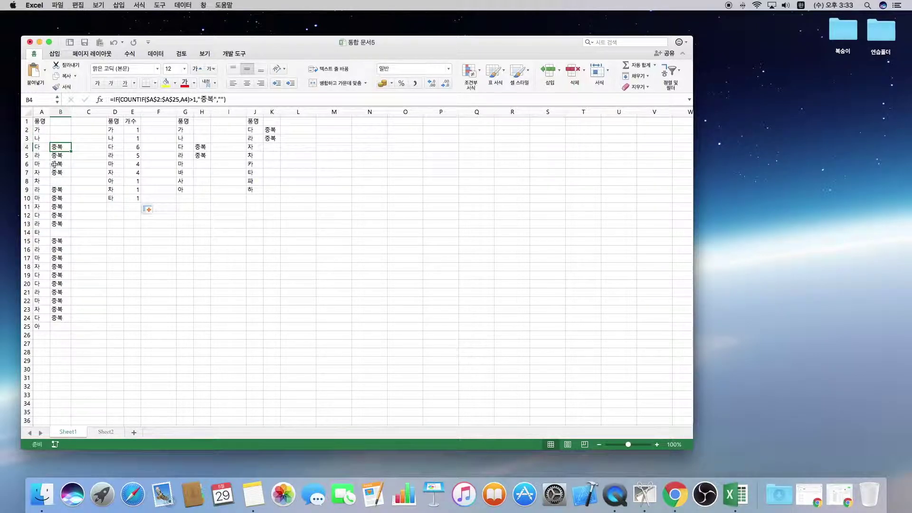
- Sort the range A2:B25 by column B values in ascending text order
left_click_drag(38, 129, 59, 325)
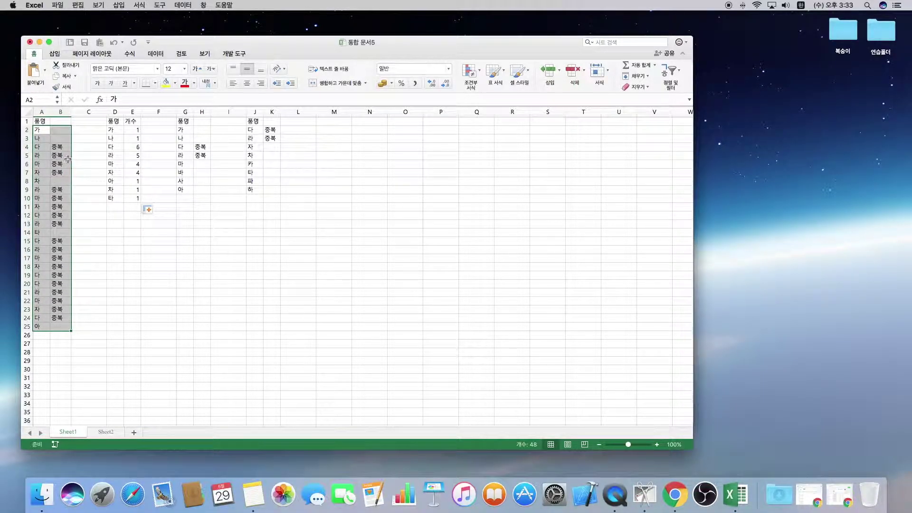
left_click(157, 55)
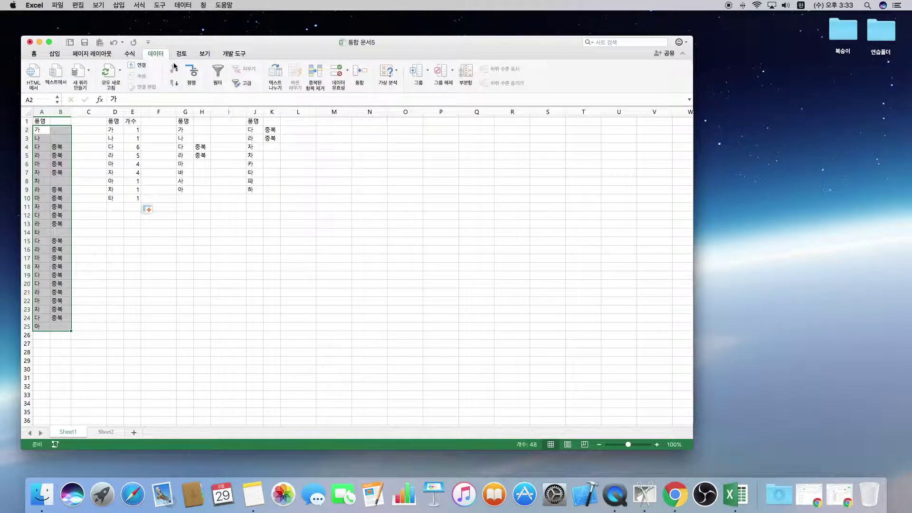
left_click(192, 75)
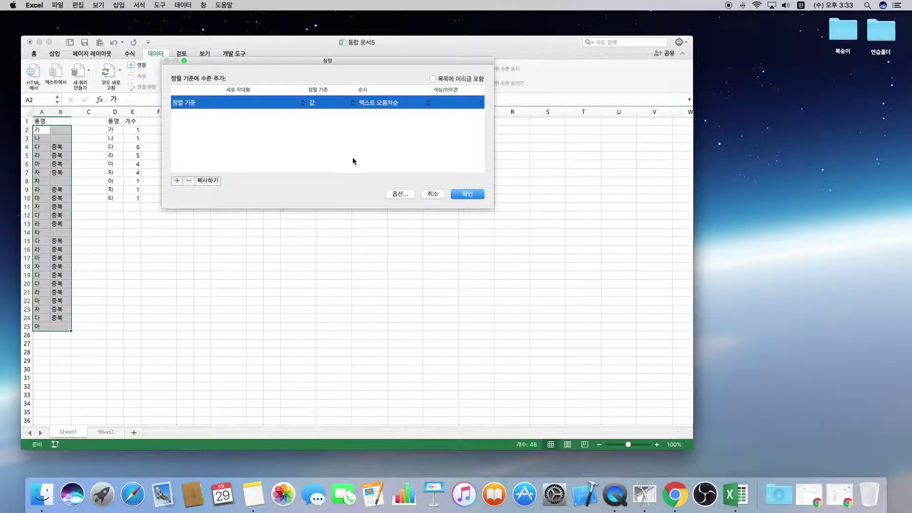
left_click(276, 102)
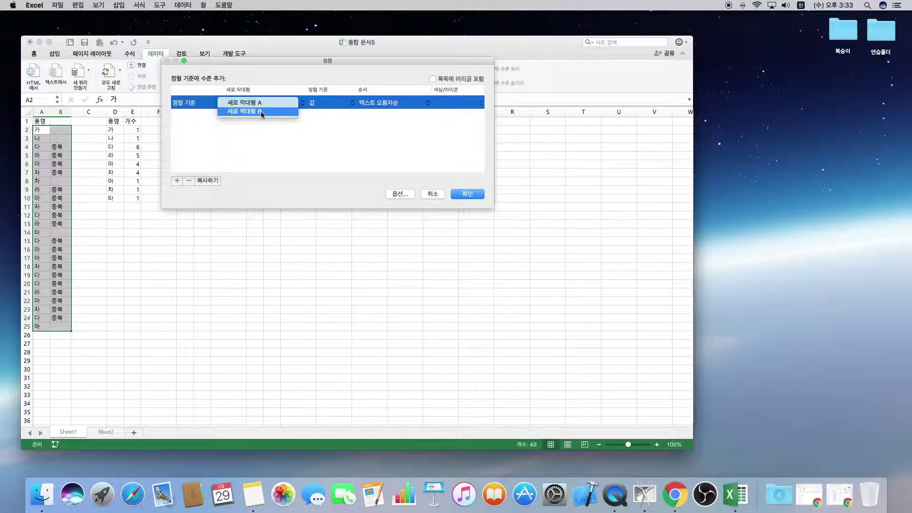
left_click(261, 111)
left_click(466, 194)
- Check the grouped duplicate rows in columns A and B, and undo the sort
left_click_drag(57, 130, 58, 327)
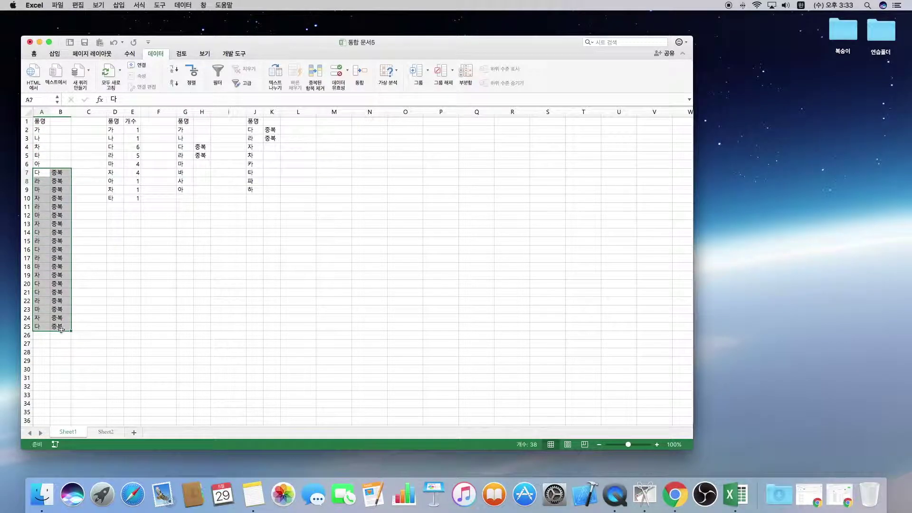
left_click(85, 156)
key("super+z")
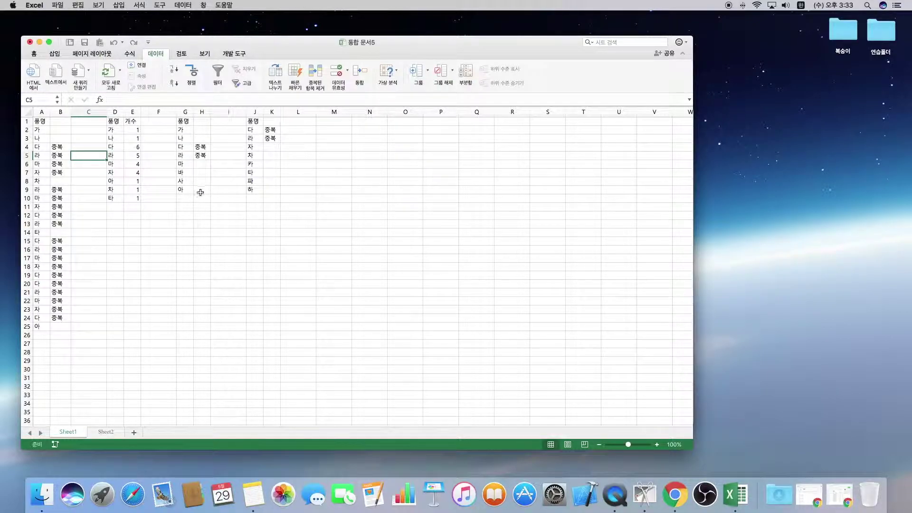
- Examine the two separate product lists in columns G:H and J:K
left_click_drag(186, 201, 200, 122)
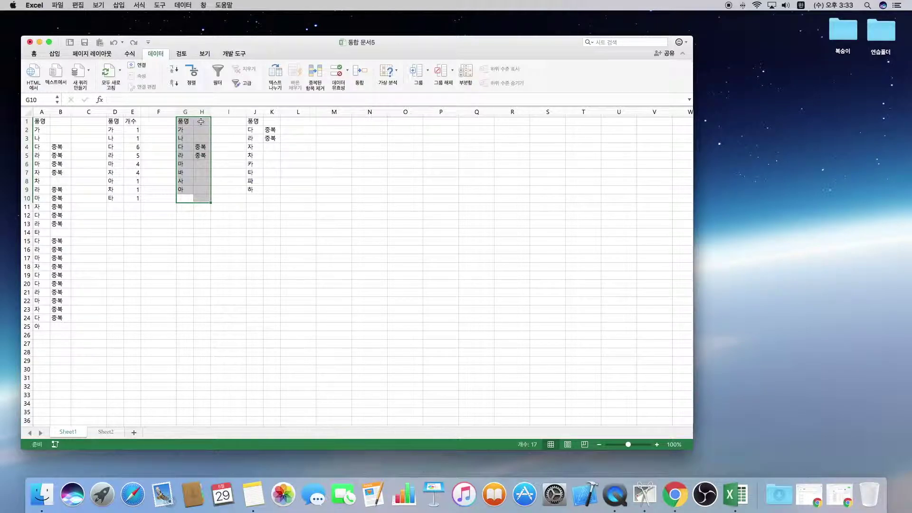
left_click_drag(185, 112, 275, 113)
left_click(308, 173)
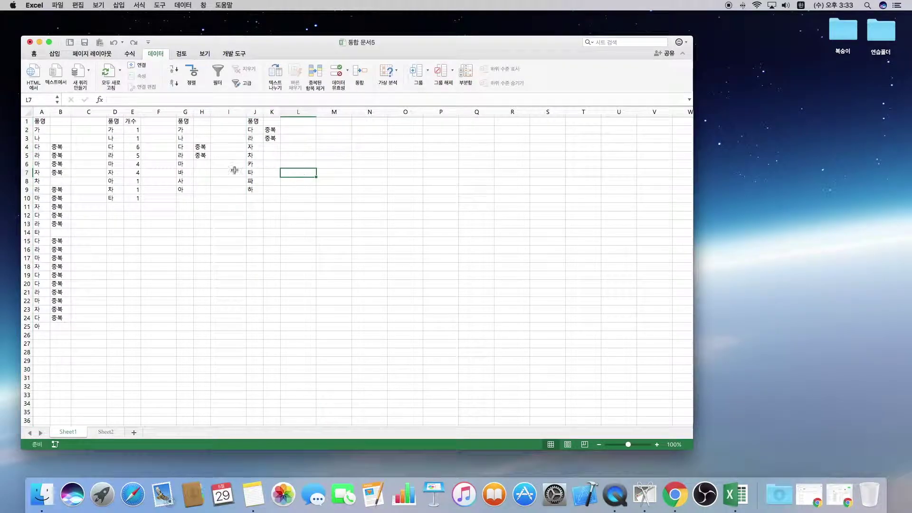
left_click_drag(261, 112, 273, 112)
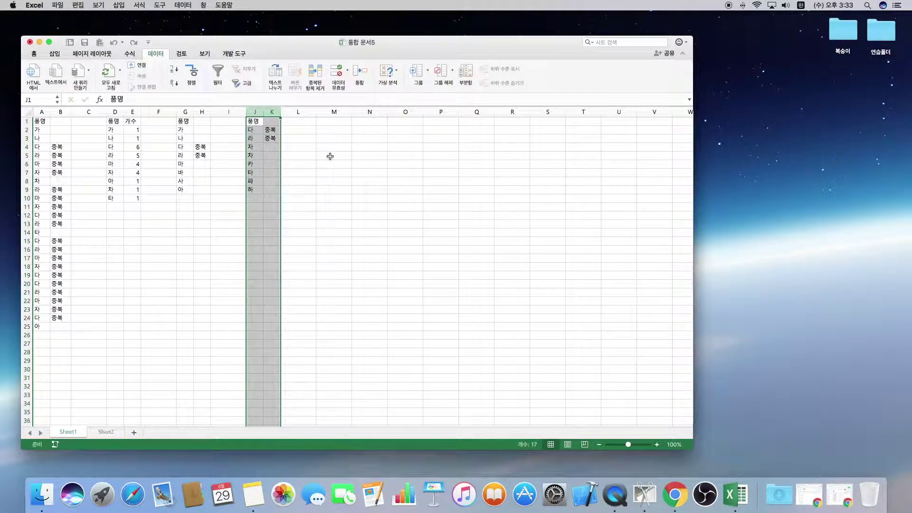
left_click(187, 198)
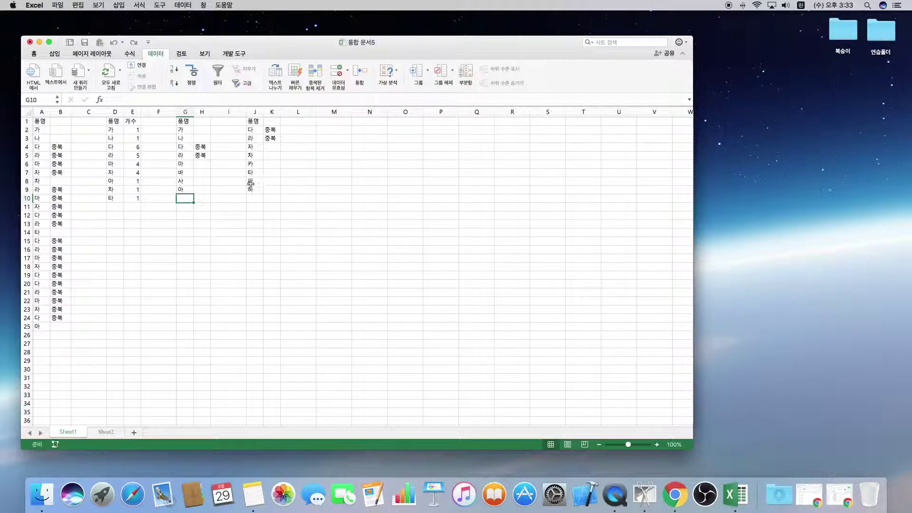
- Review the formula in H2 that checks G2 against J2:J9, and fill it down through H9
left_click(203, 130)
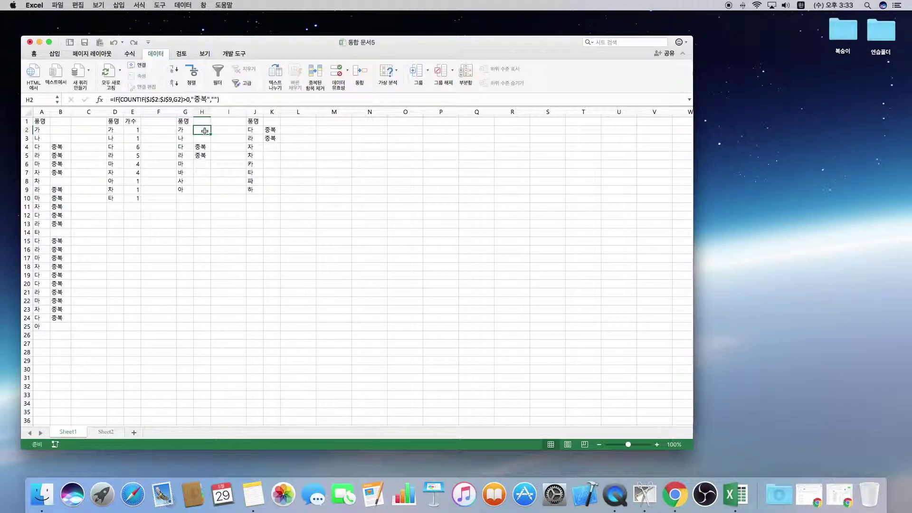
double_click(204, 131)
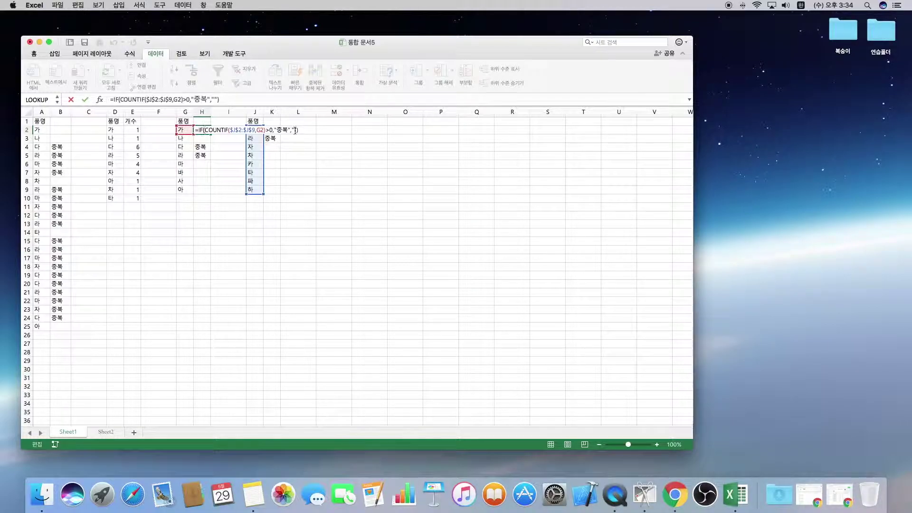
key("Return")
left_click(203, 130)
left_click_drag(210, 133, 210, 191)
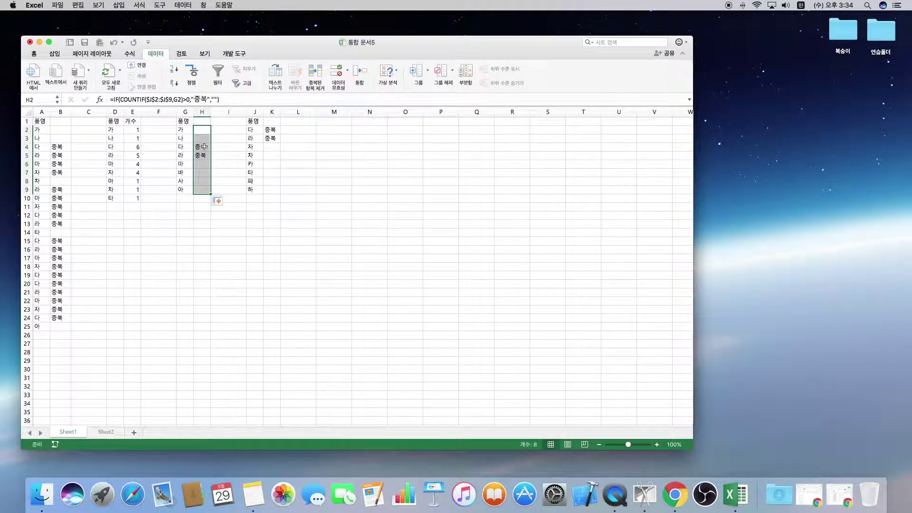
- Check the formula behind the duplicate flag in H4 and compare it with the matching products in J2 and J3
left_click(207, 149)
double_click(203, 147)
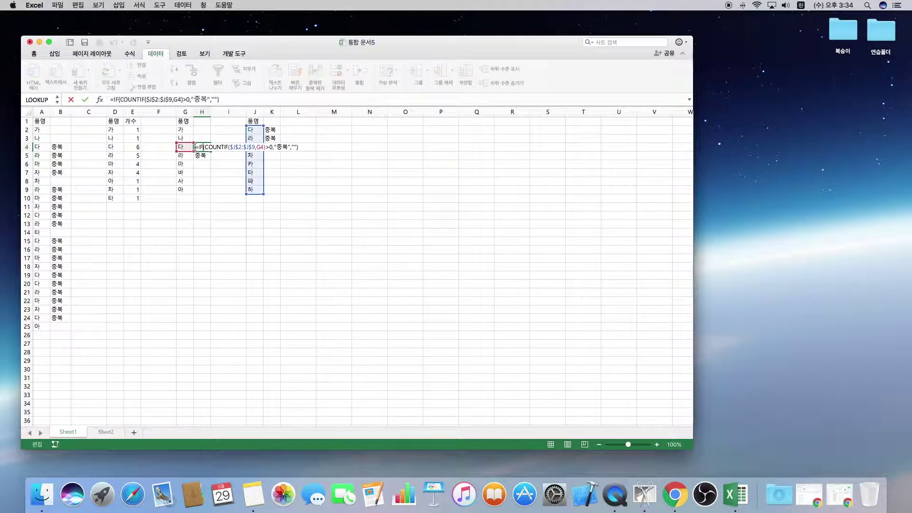
key("Escape")
left_click(252, 130)
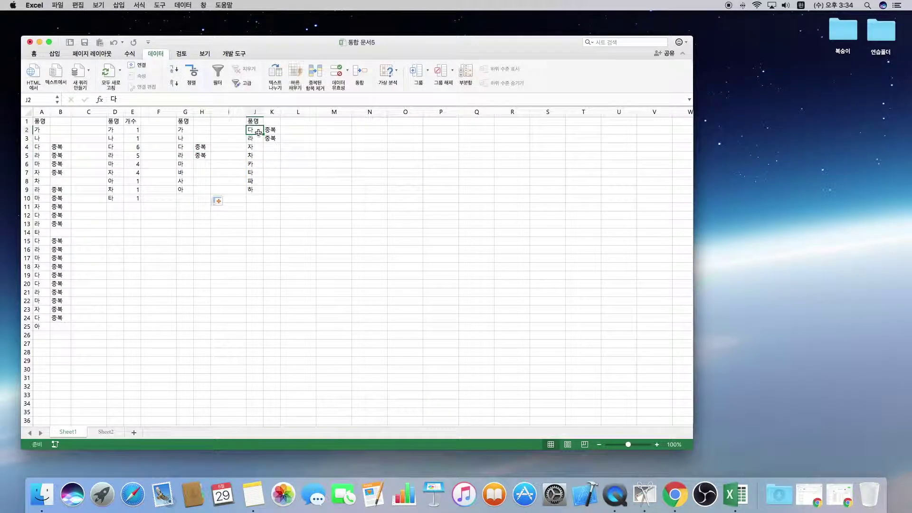
left_click(204, 147)
left_click(255, 138)
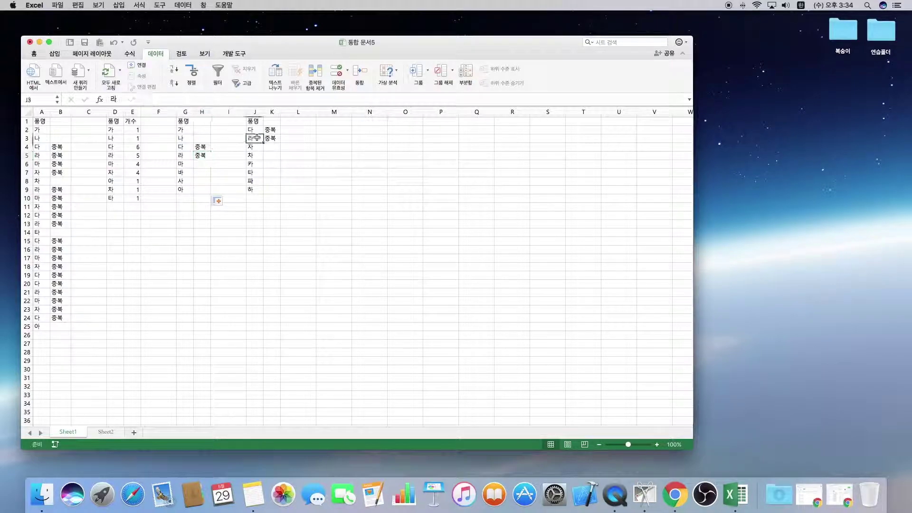
- Check the duplicate-flag formula in H5 and the blank result cells in H6:H9 and H2:H3
left_click(202, 156)
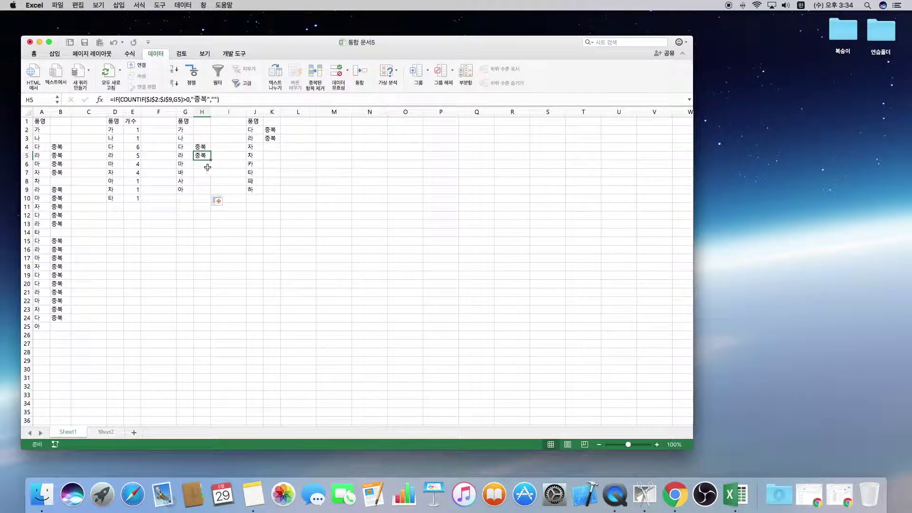
left_click_drag(200, 164, 200, 195)
left_click(202, 138)
left_click(228, 141)
left_click(202, 138)
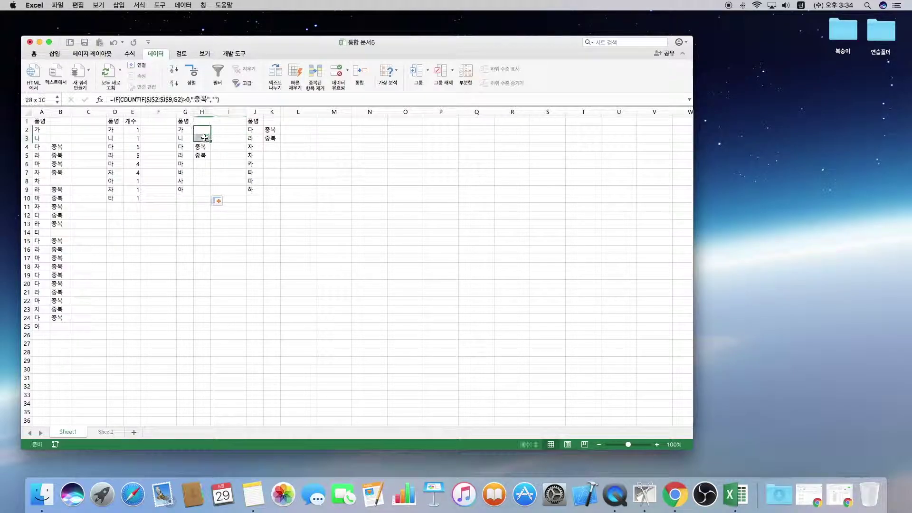
- Review the formula in K2 that checks J2 against $G$2:$G$9, and fill it down through K9
left_click(270, 129)
double_click(270, 129)
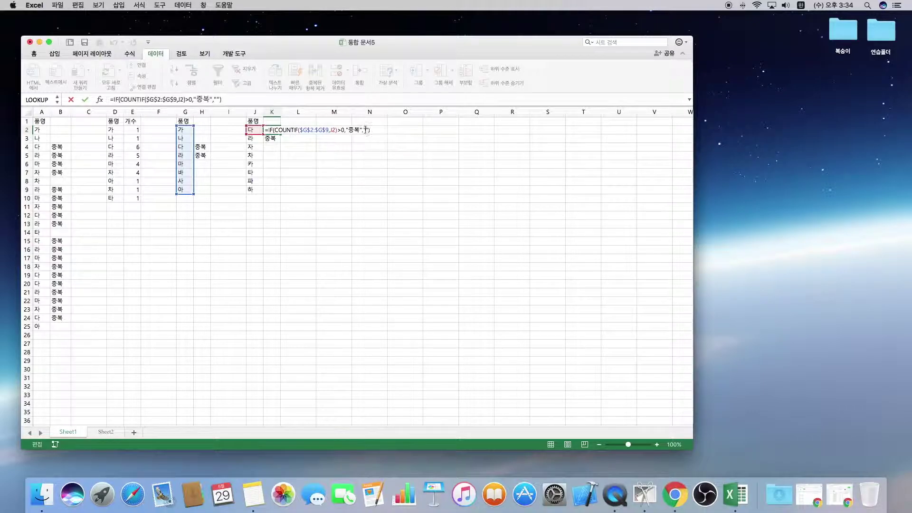
key("Return")
left_click(276, 133)
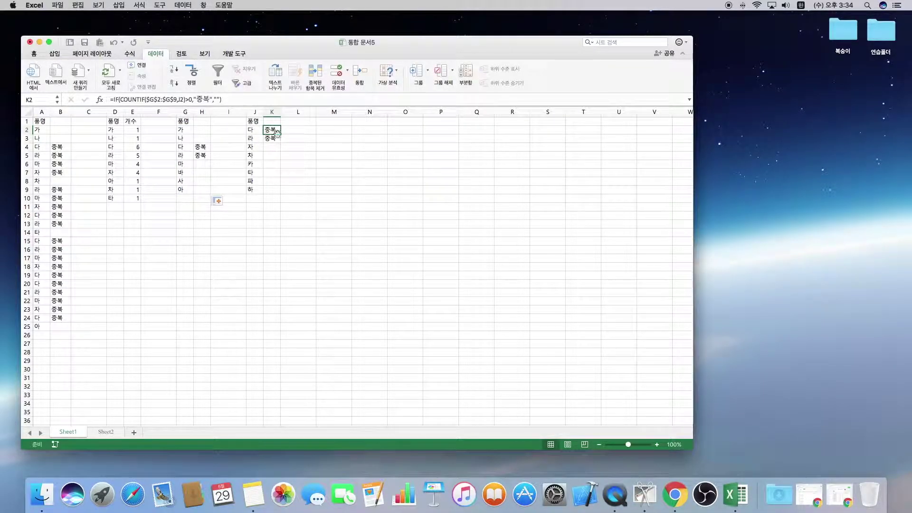
left_click_drag(280, 136, 280, 193)
left_click(295, 164)
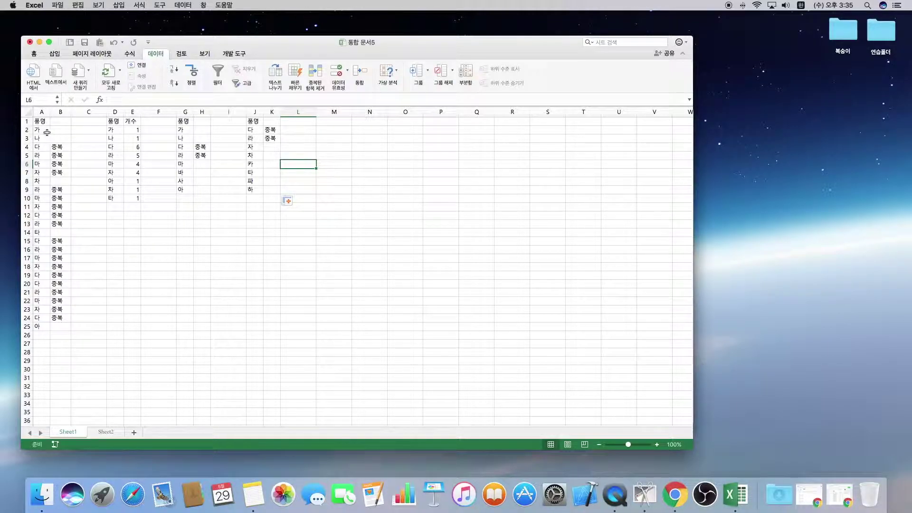
- Copy the product names in A2:A25 to a new list starting at N2
left_click_drag(45, 131, 43, 327)
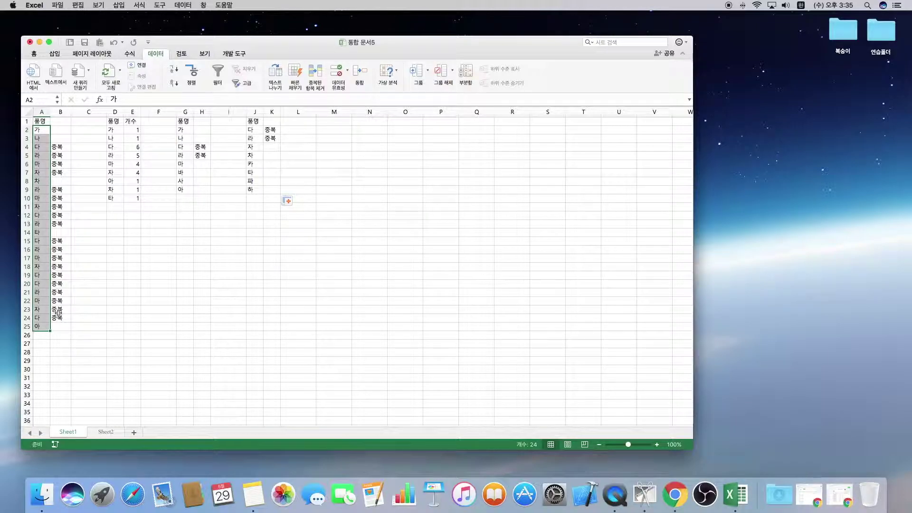
key("cmd+c")
left_click(368, 130)
key("cmd+v")
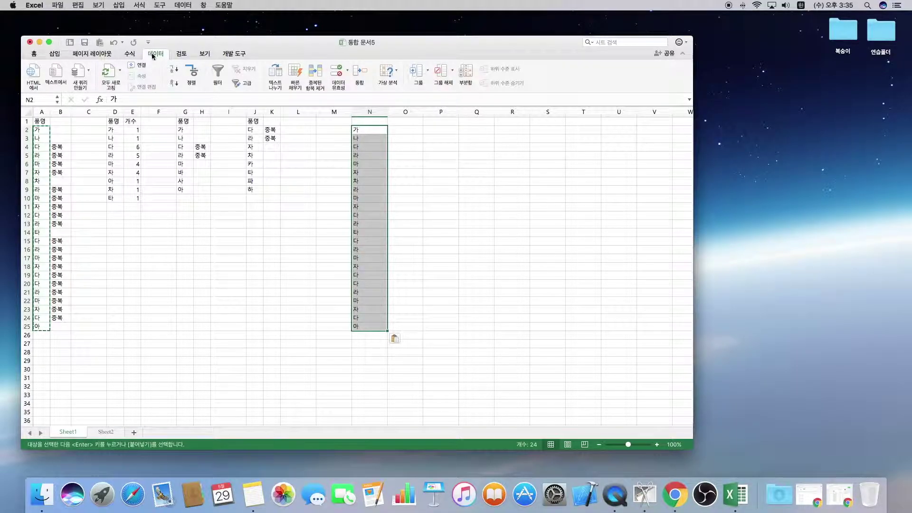
- Remove the duplicate values from the copied list in N2:N25 and check the products left in column N
left_click(317, 77)
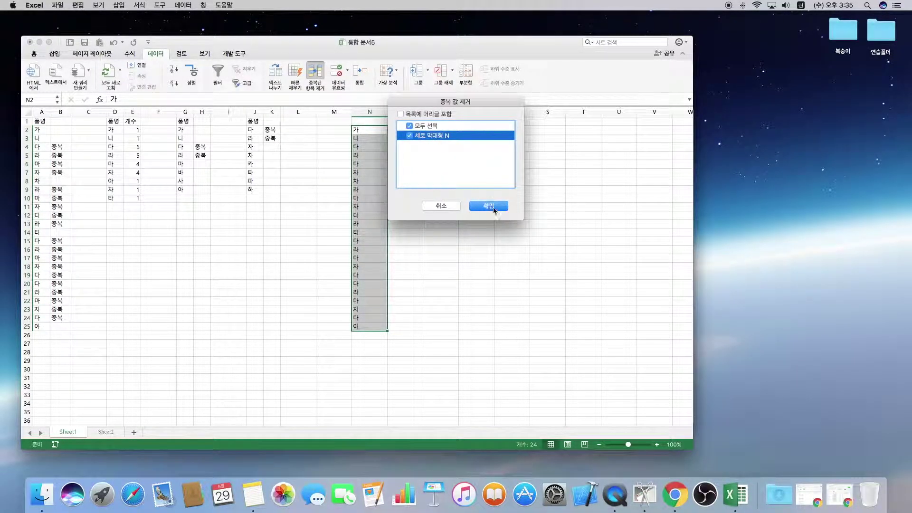
left_click(494, 209)
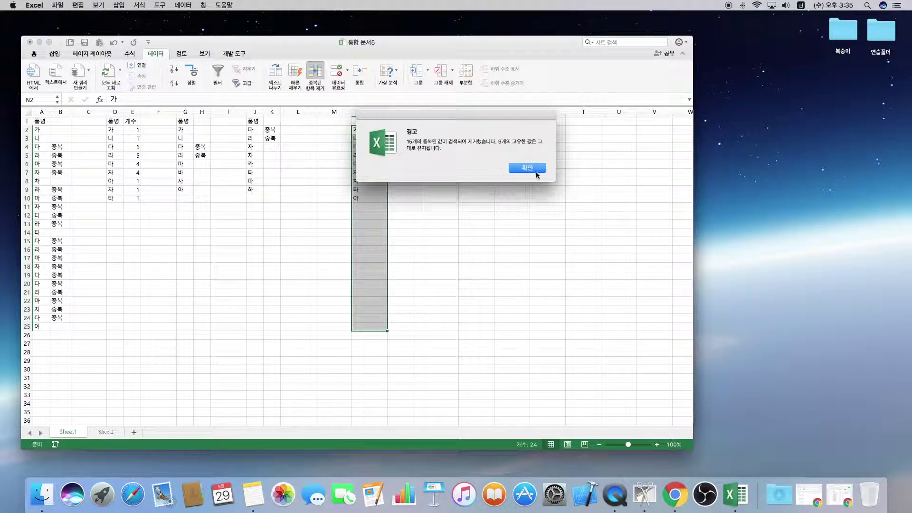
left_click(536, 172)
left_click_drag(361, 130, 371, 195)
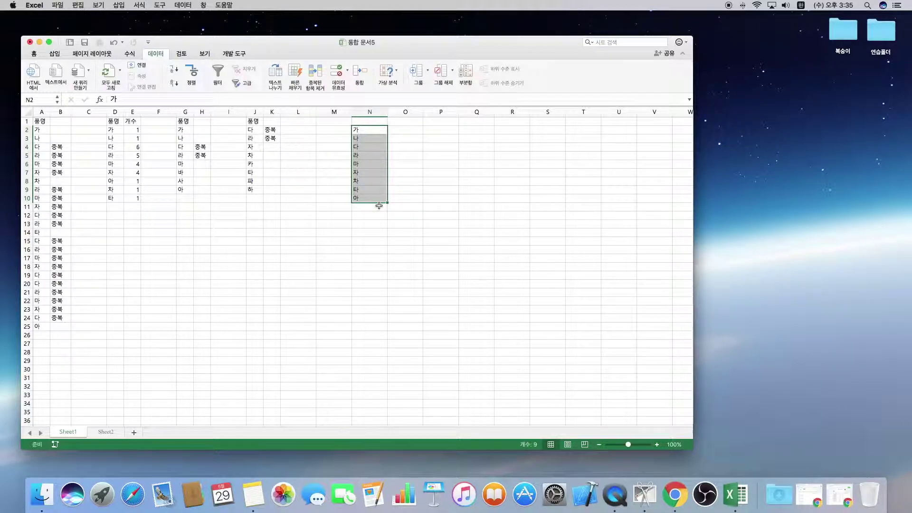
left_click(363, 216)
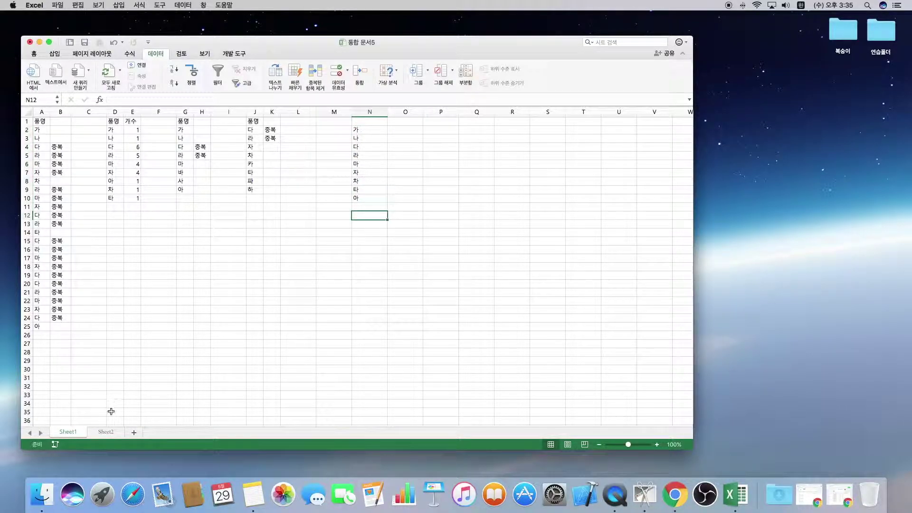
- Examine the product names and shipping locations in columns A and B of Sheet2, comparing the repeated combinations
left_click(104, 432)
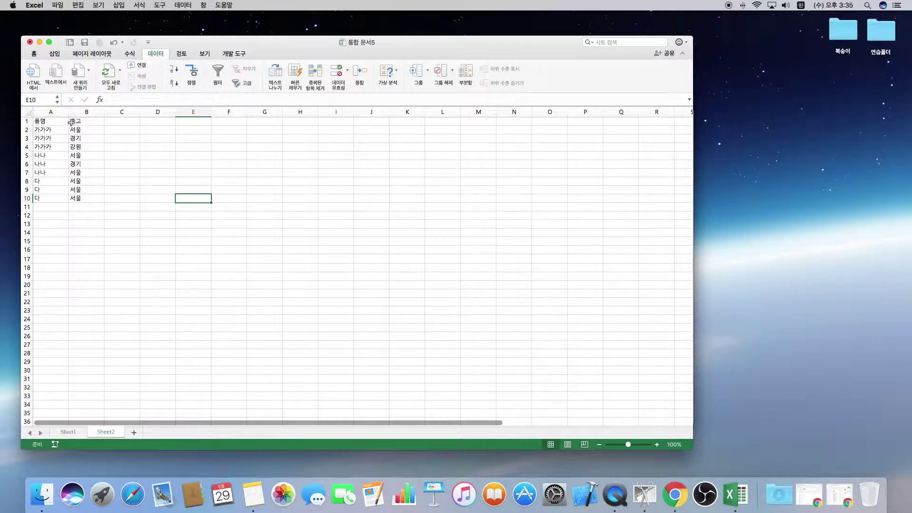
left_click_drag(54, 112, 56, 174)
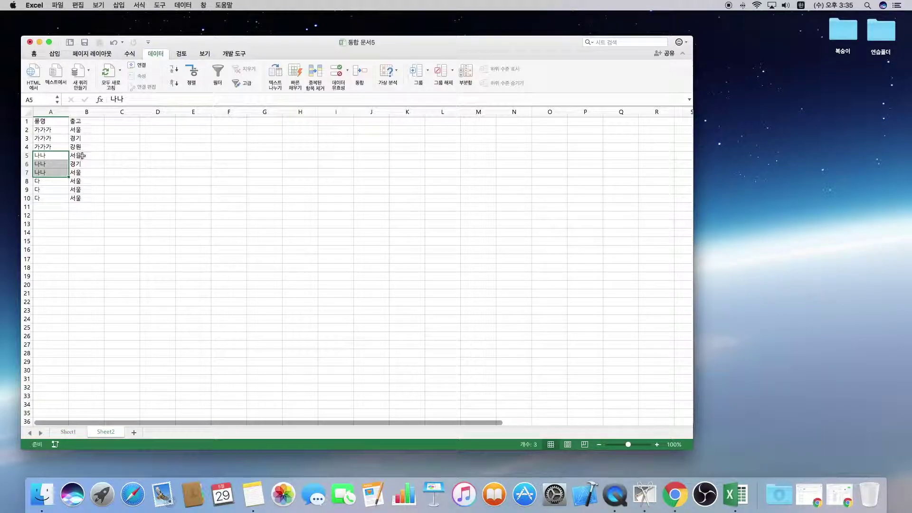
left_click_drag(53, 157, 54, 173)
left_click(82, 155)
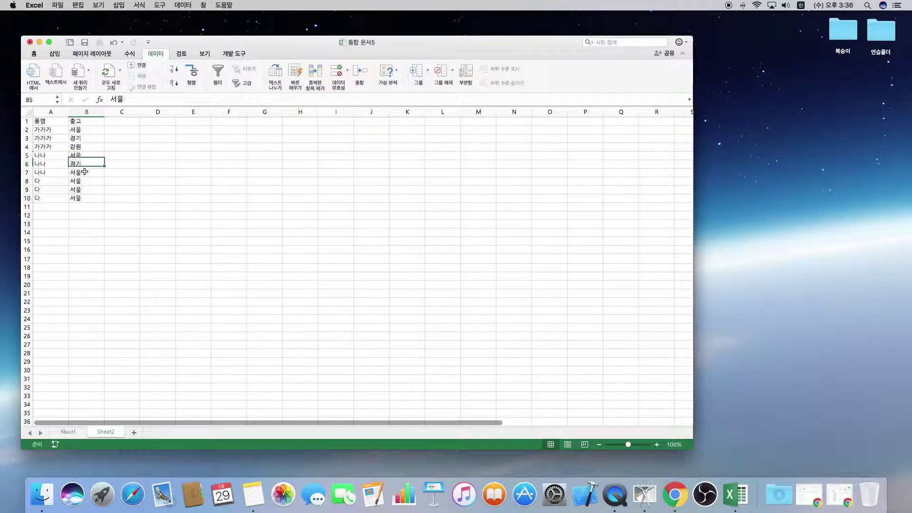
left_click(85, 164)
left_click_drag(48, 181, 86, 196)
left_click(57, 181)
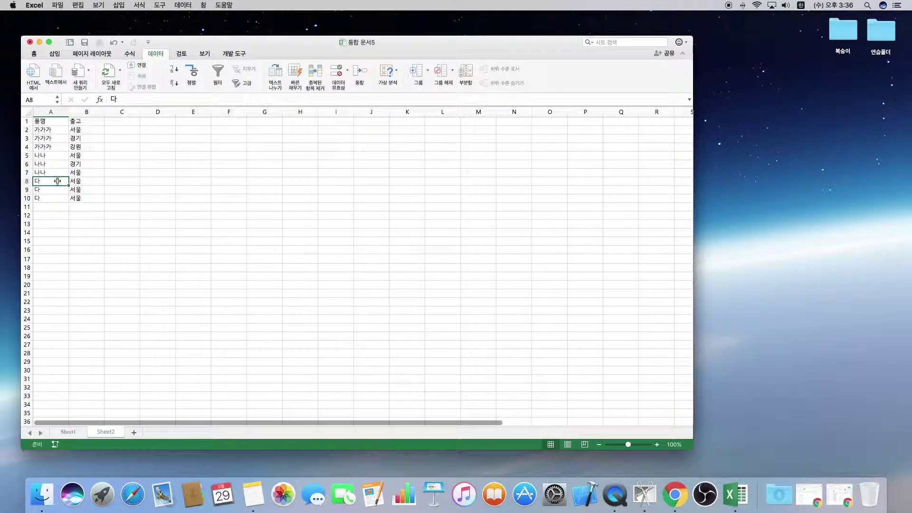
left_click(56, 130)
left_click_drag(56, 131, 64, 198)
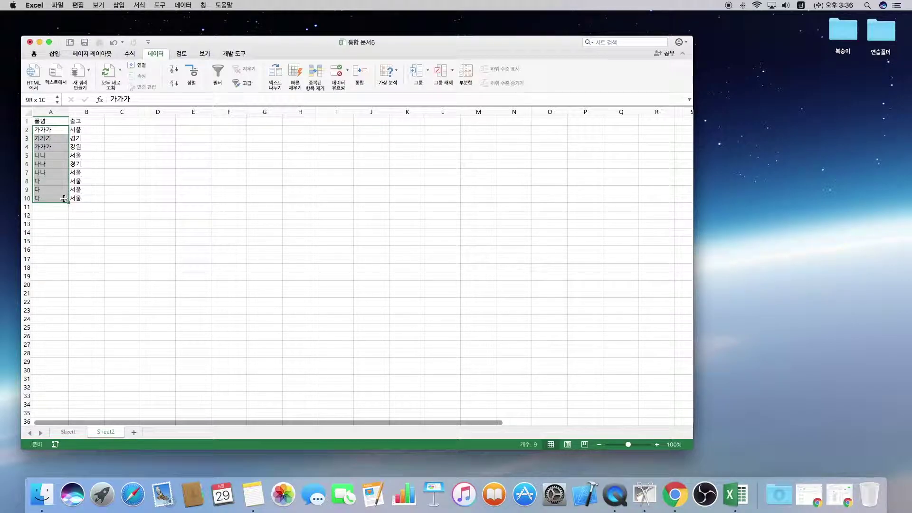
left_click_drag(61, 131, 82, 198)
left_click_drag(57, 132, 81, 199)
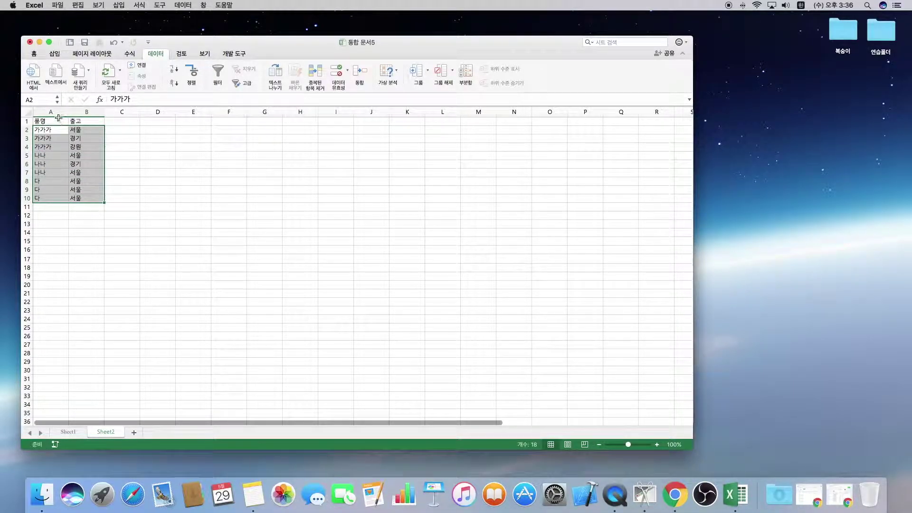
left_click_drag(58, 120, 94, 196)
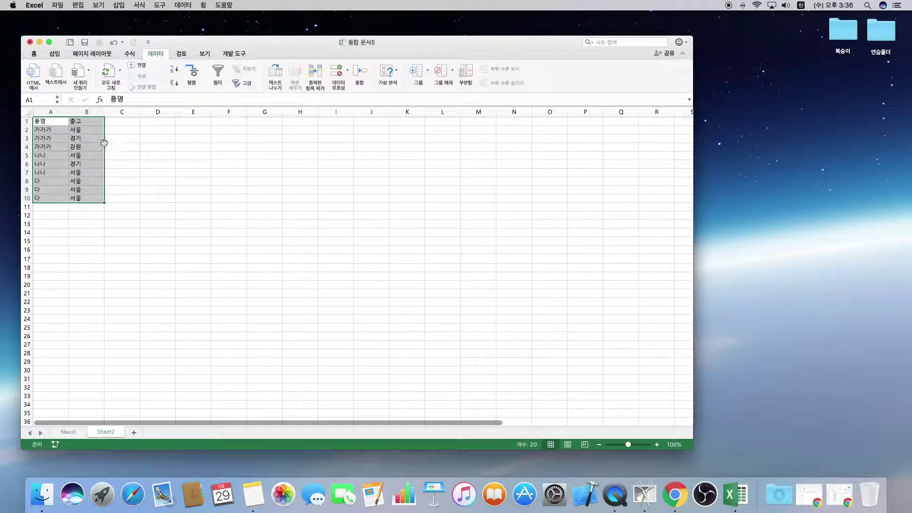
- Remove duplicates from column A of Sheet2 using only the current selection, treating the first row as a header
left_click(51, 111)
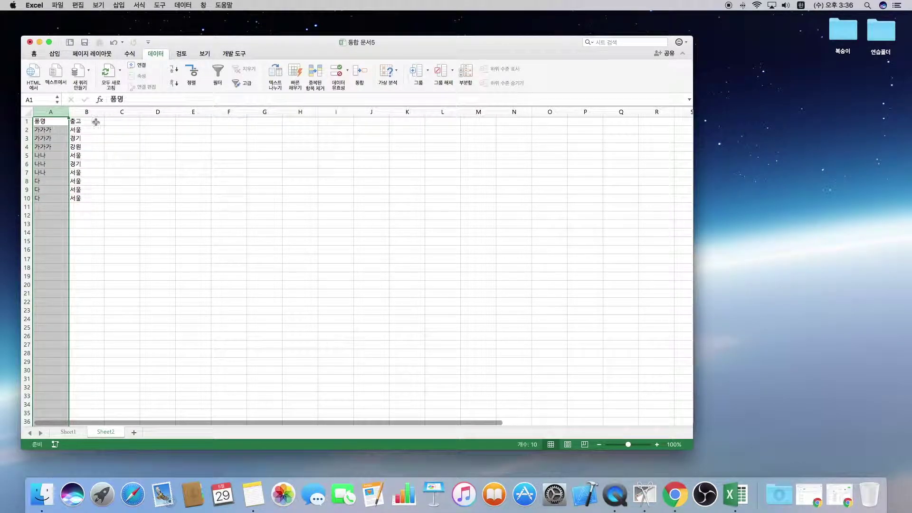
left_click(316, 76)
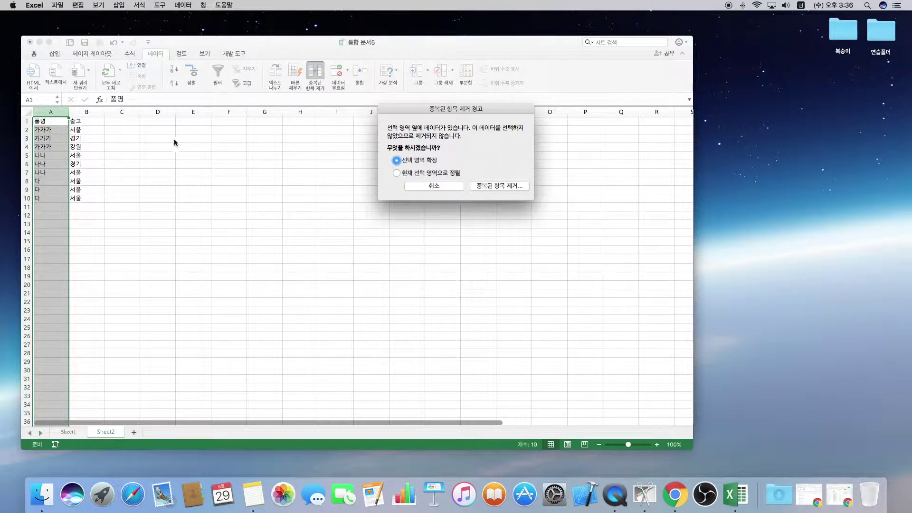
left_click(396, 173)
left_click(481, 186)
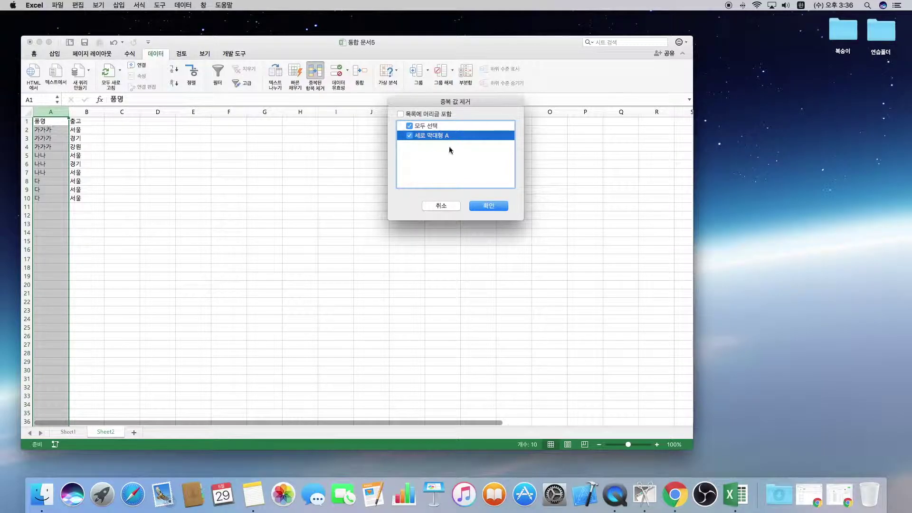
left_click(417, 117)
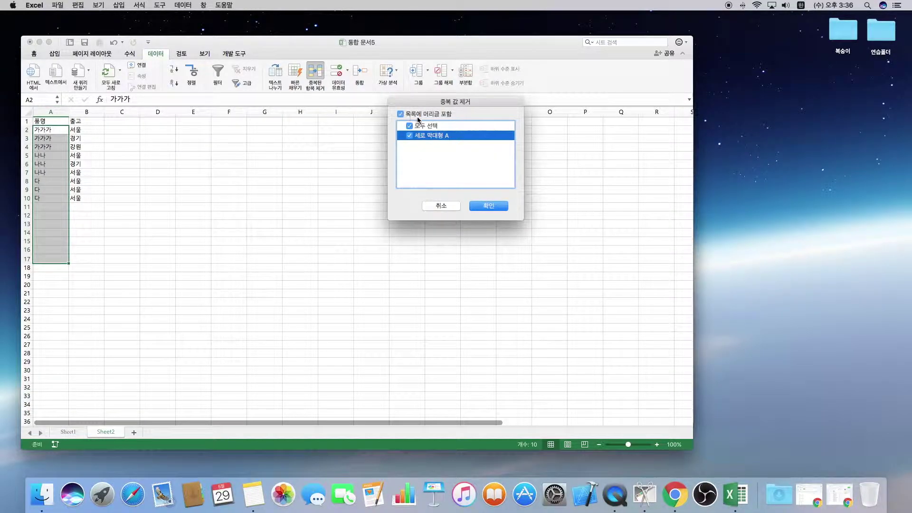
left_click(487, 207)
left_click(522, 167)
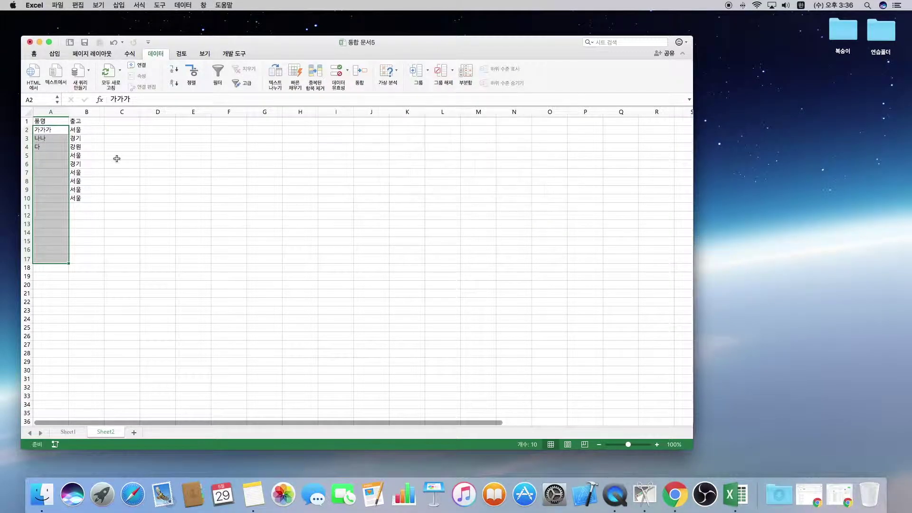
- Check the remaining products in A2:A4, and undo the last two duplicate removals
left_click_drag(47, 129, 52, 148)
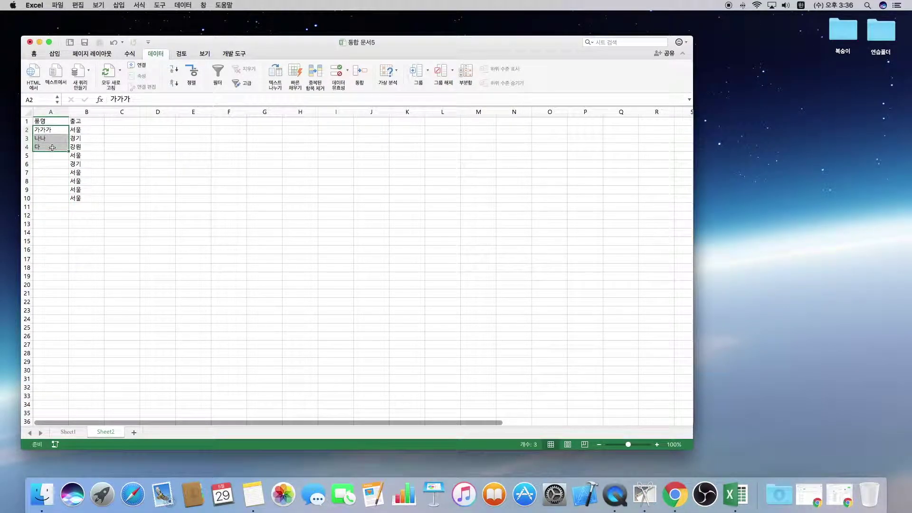
left_click(123, 147)
key("super+z")
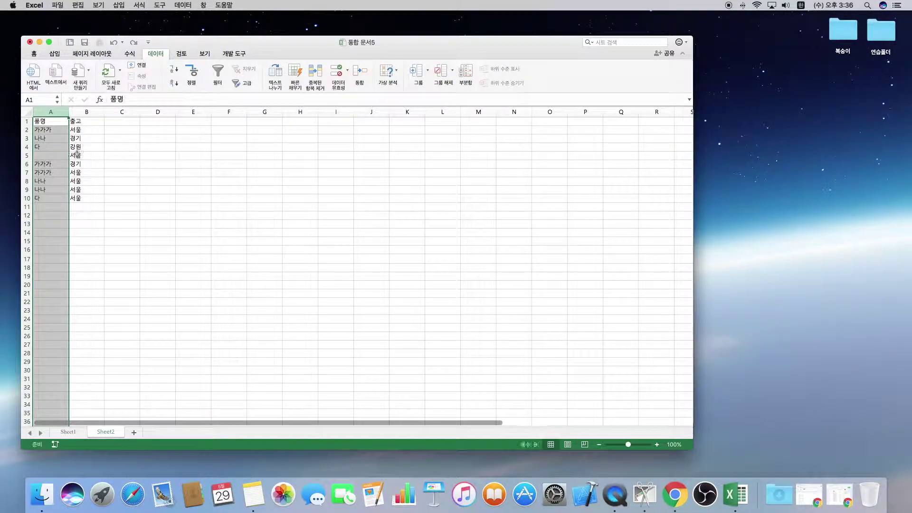
key("super+z")
key("super+c")
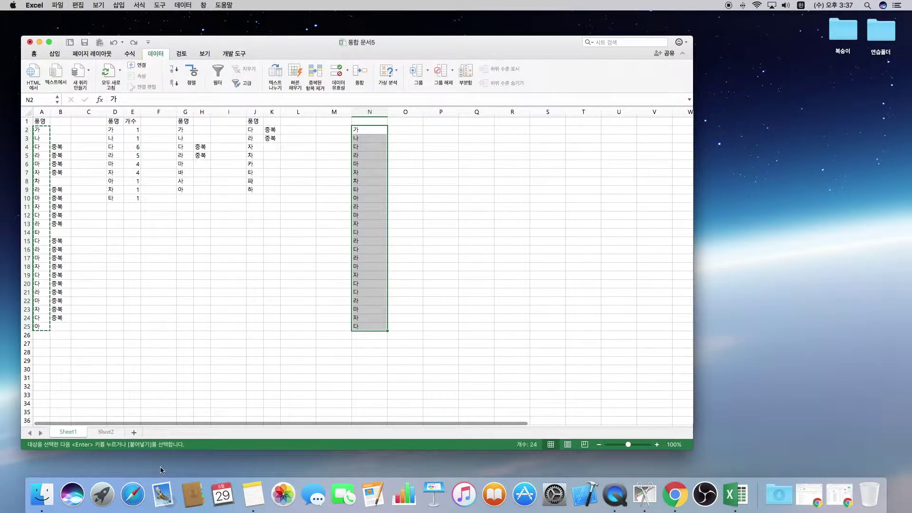
- Return to Sheet2 and copy the 가가가 entries from A6:A7 into A3:A4
left_click(112, 432)
left_click(90, 181)
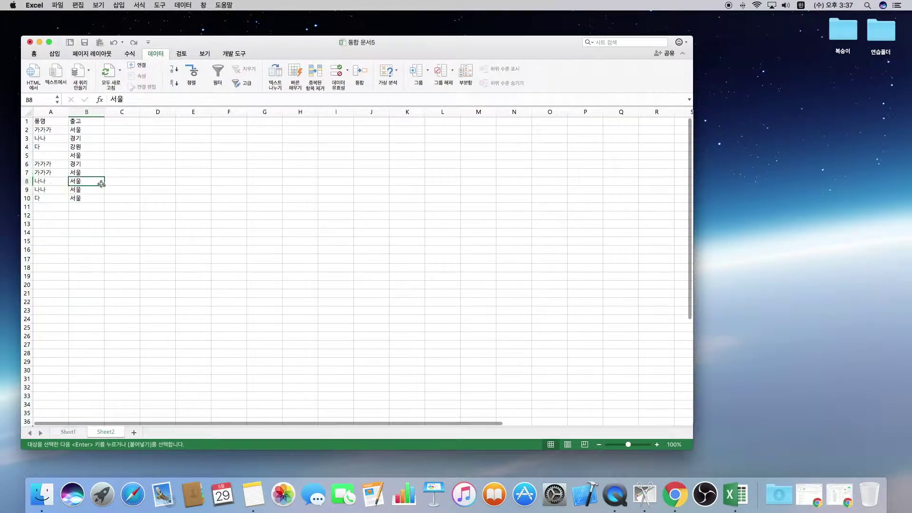
left_click_drag(48, 164, 50, 172)
key("super+c")
key("Up")
key("Up")
key("Up")
key("super+v")
- Restore the remaining product names in column A by copying 나나 into A5:A7 and 다 into A8:A9
left_click(47, 180)
key("super+c")
left_click_drag(49, 155, 51, 172)
key("super+v")
left_click(43, 197)
key("super+c")
left_click_drag(42, 181, 43, 189)
key("super+v")
left_click(124, 174)
- Remove duplicate rows based on both columns A and B of Sheet2, treating the first row as a header
left_click_drag(57, 112, 87, 112)
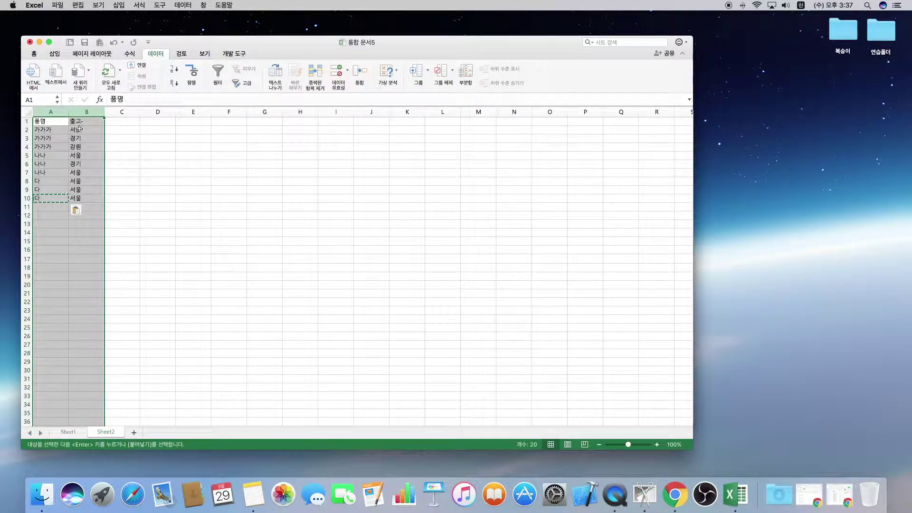
left_click(315, 74)
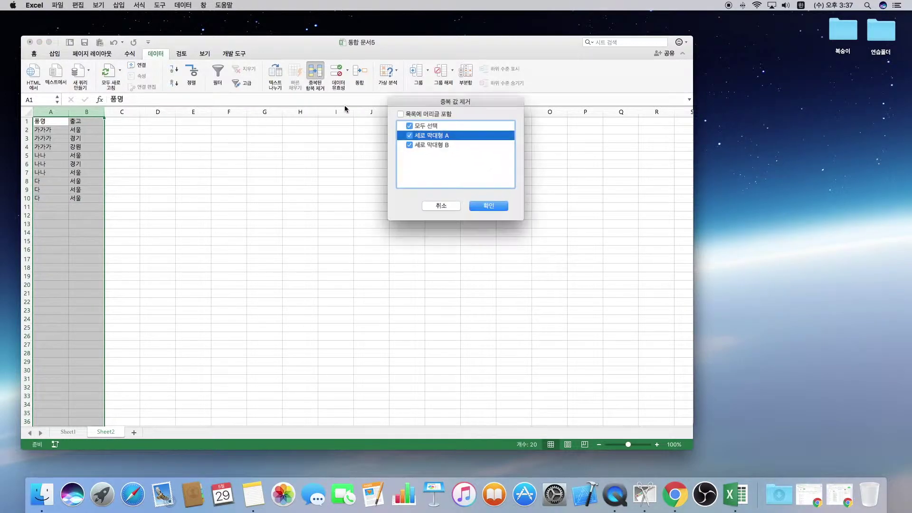
left_click(416, 115)
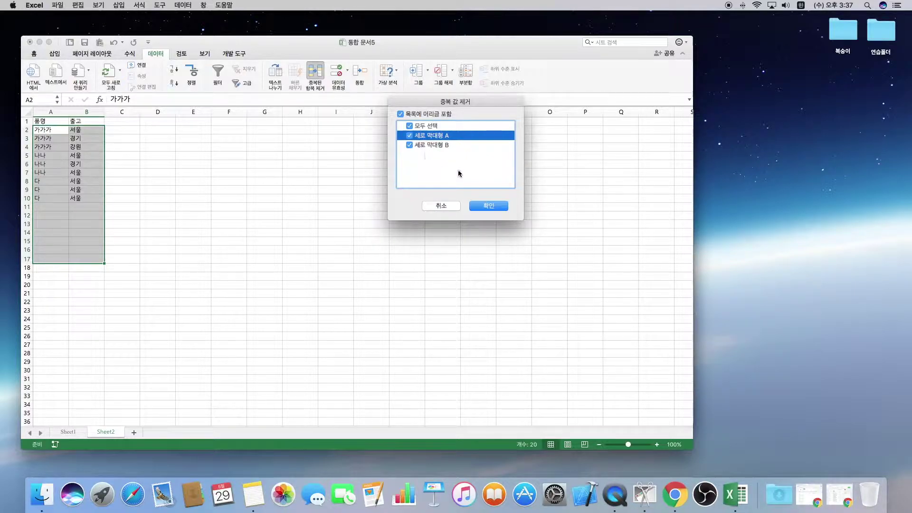
left_click(497, 210)
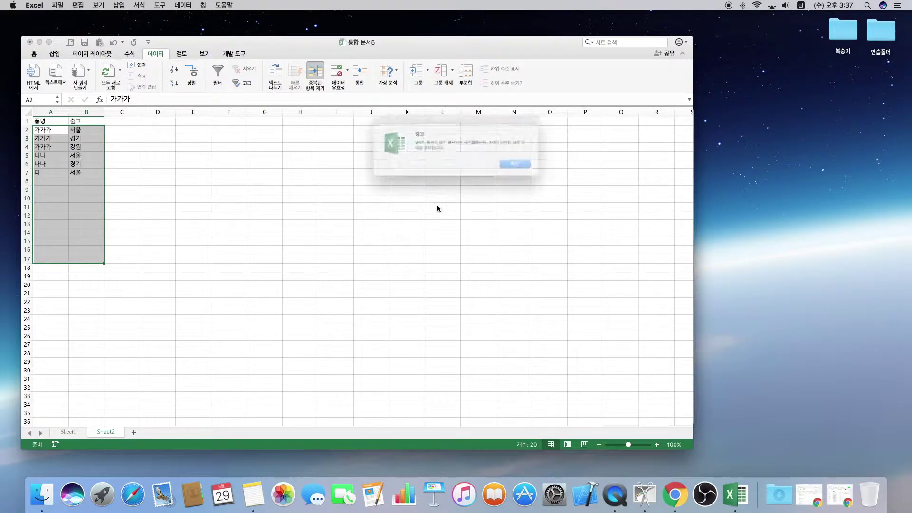
left_click(522, 168)
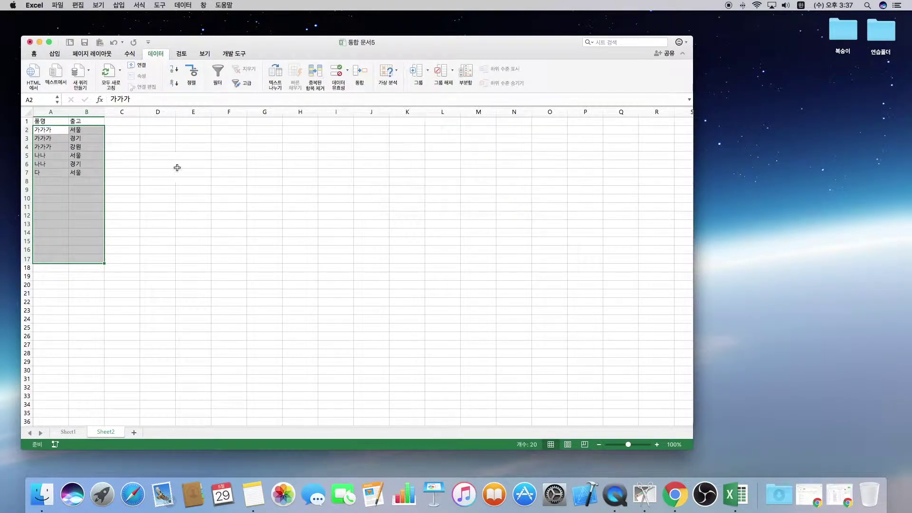
left_click(162, 164)
- Check the remaining product and shipping combinations for 가가가, 나나 and 다 in rows 2 to 7
left_click_drag(43, 130, 86, 148)
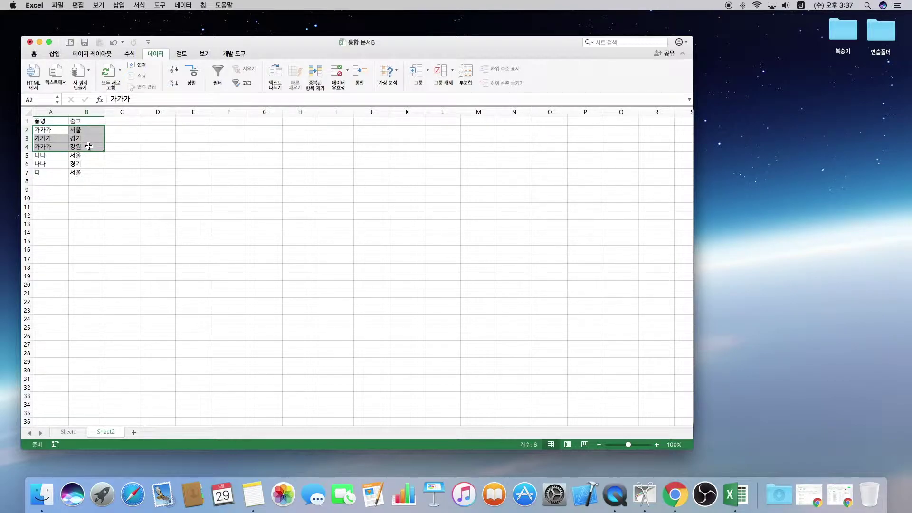
left_click_drag(45, 155, 79, 163)
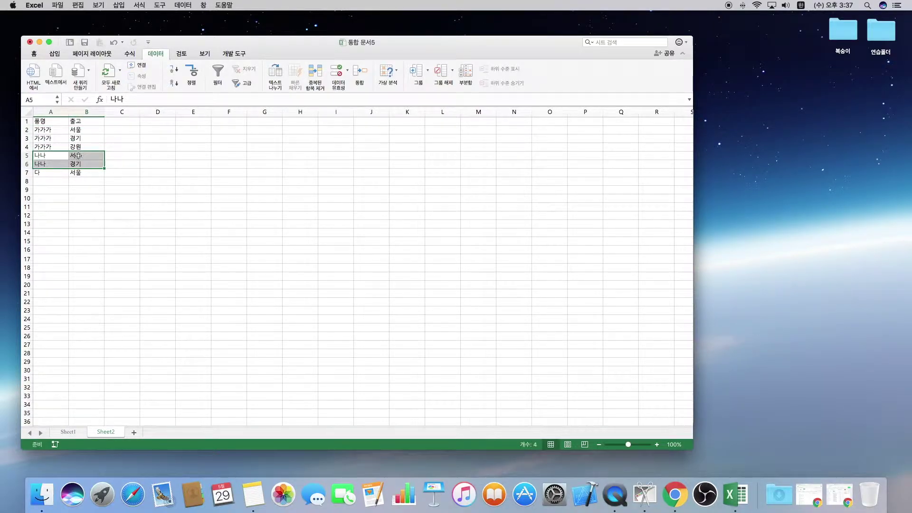
left_click_drag(67, 175, 76, 175)
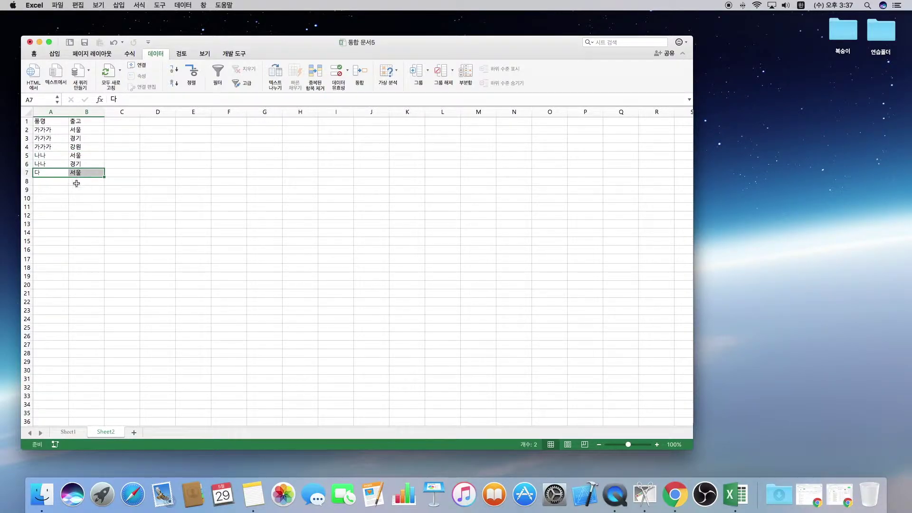
left_click(86, 191)
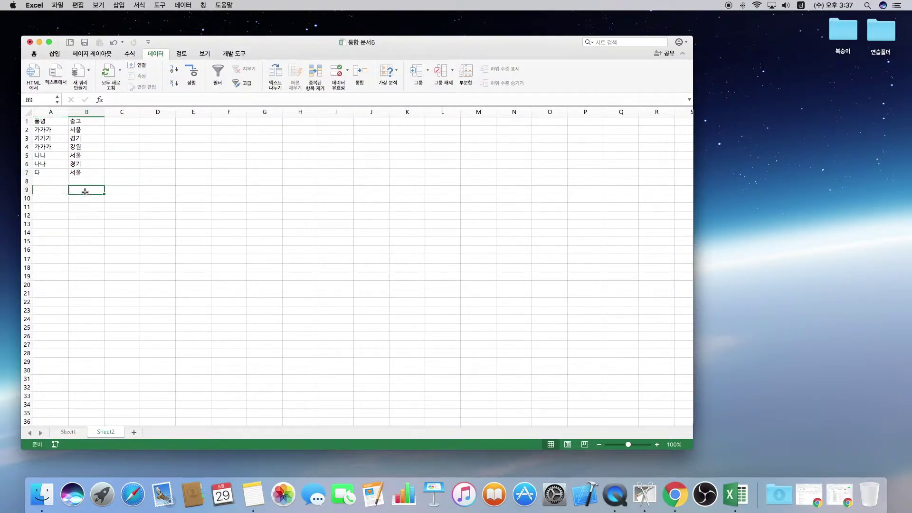
left_click_drag(84, 193, 45, 122)
left_click(123, 139)
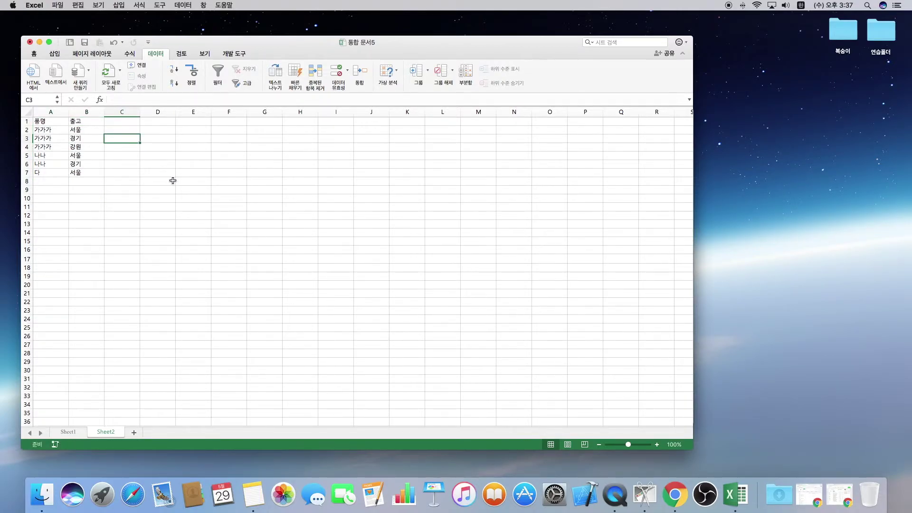